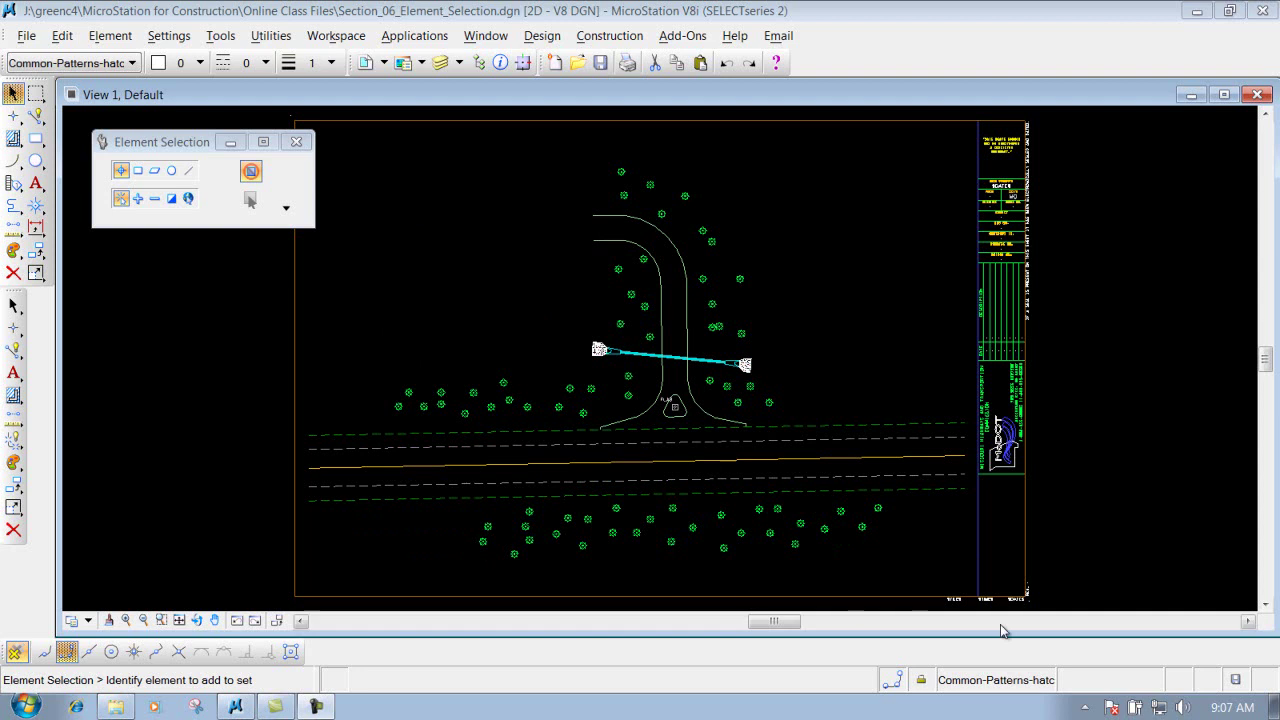
Select all 97 site-plan elements, clear that selection, then reopen the Edit menu
{"action": "left_click_drag", "start_coordinate": [162, 144], "coordinate": [152, 150]}
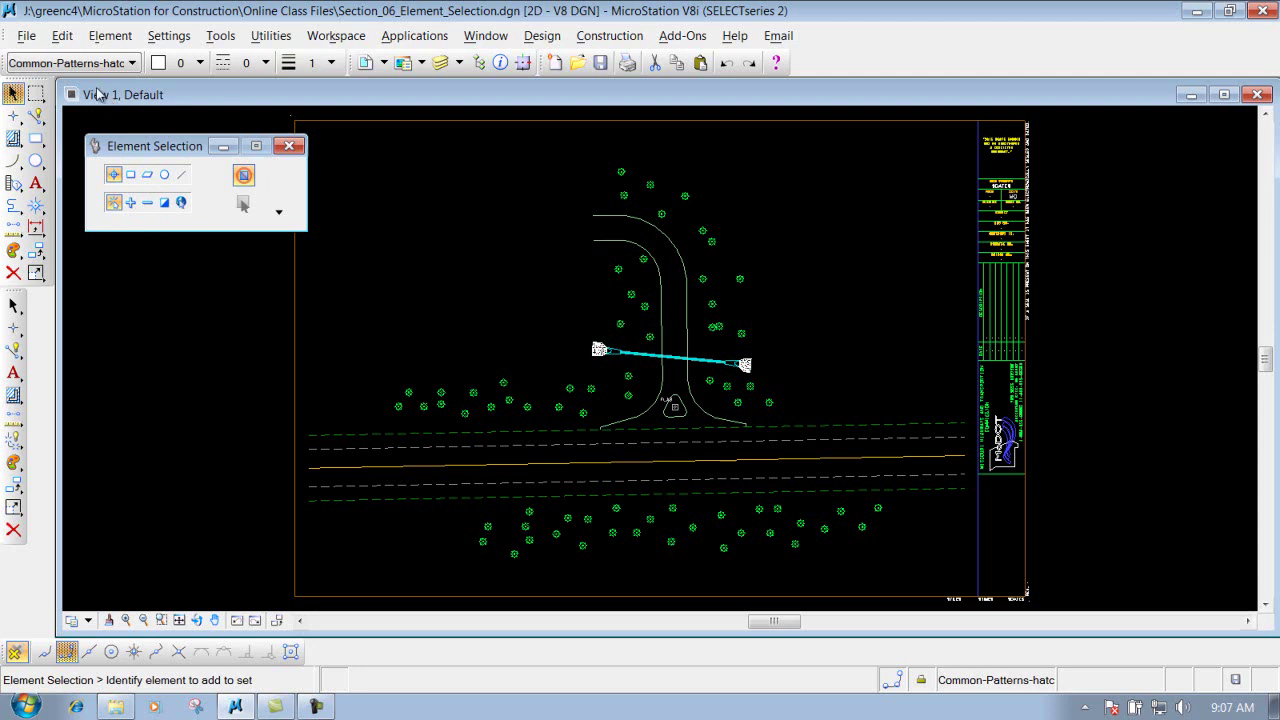
{"action": "left_click", "coordinate": [62, 37]}
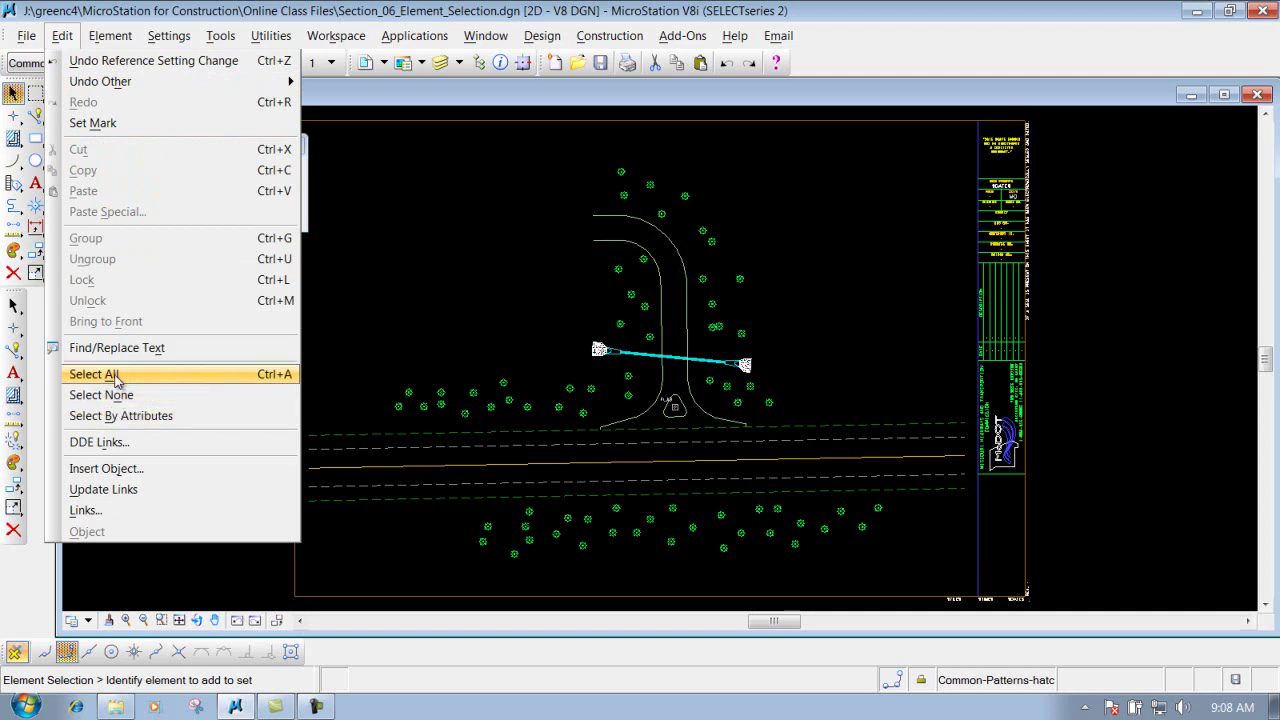
{"action": "left_click", "coordinate": [409, 277]}
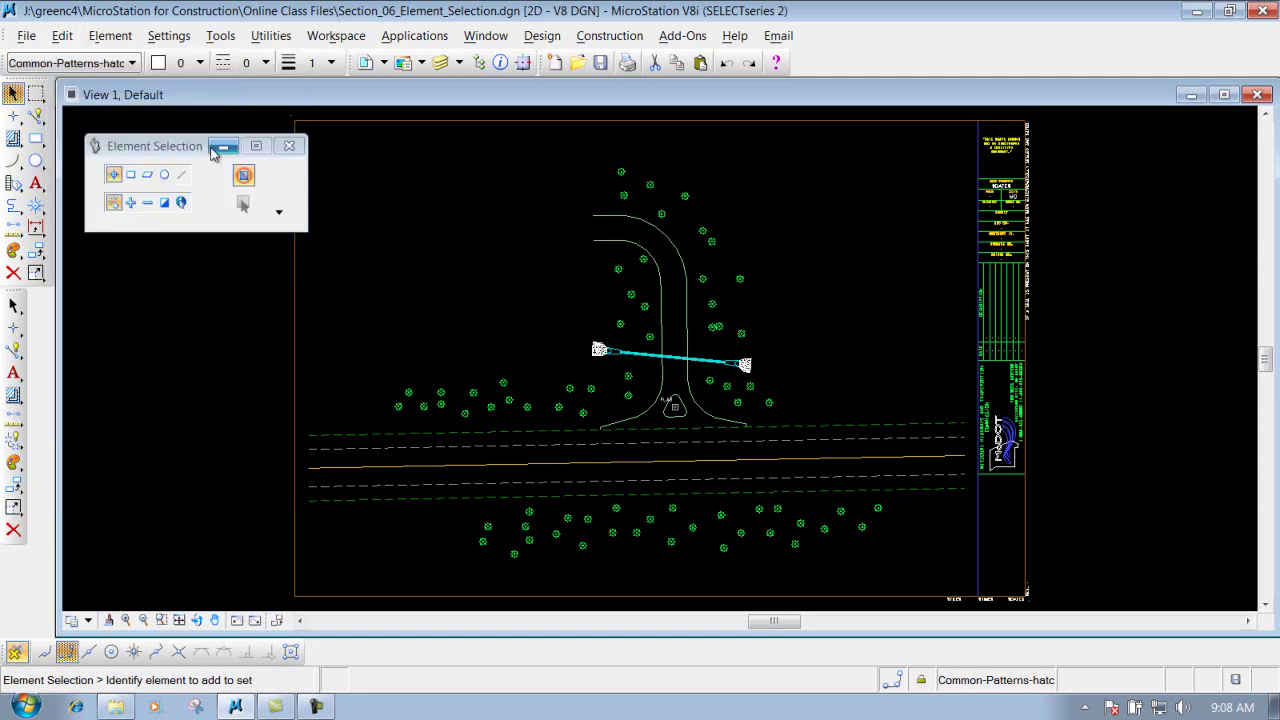
{"action": "left_click", "coordinate": [181, 203]}
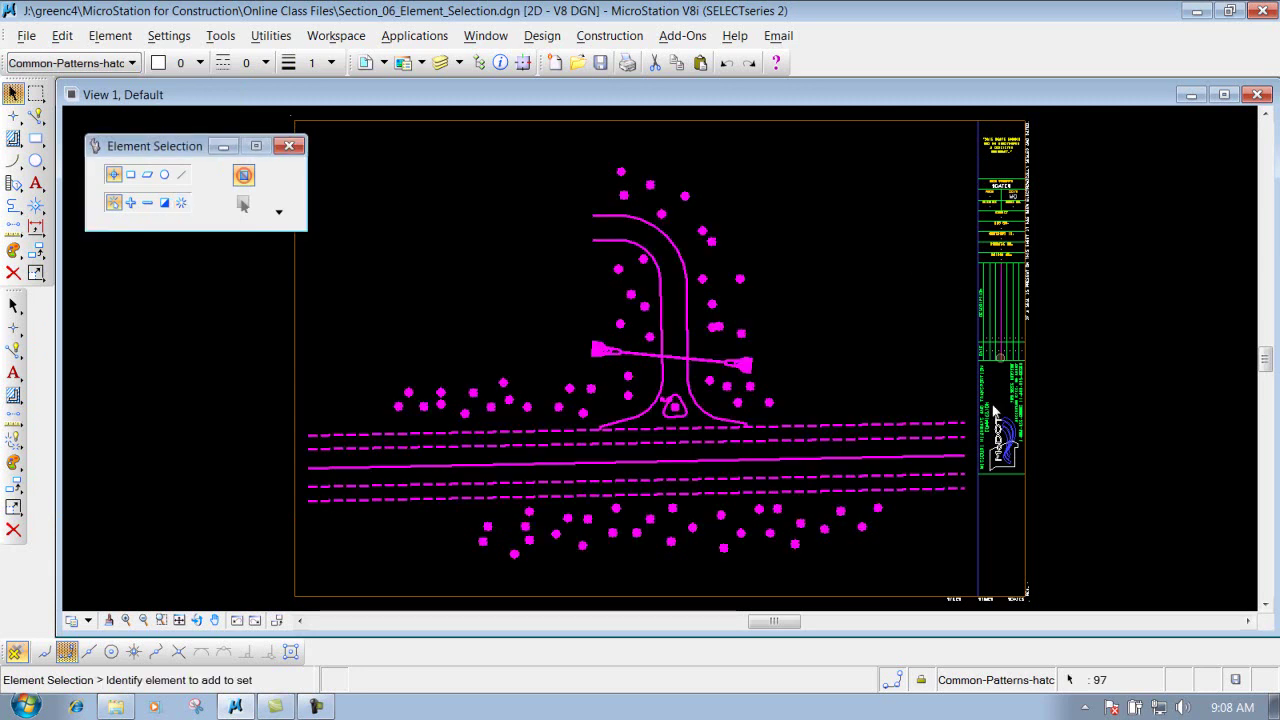
{"action": "left_click", "coordinate": [183, 204]}
{"action": "left_click", "coordinate": [62, 35]}
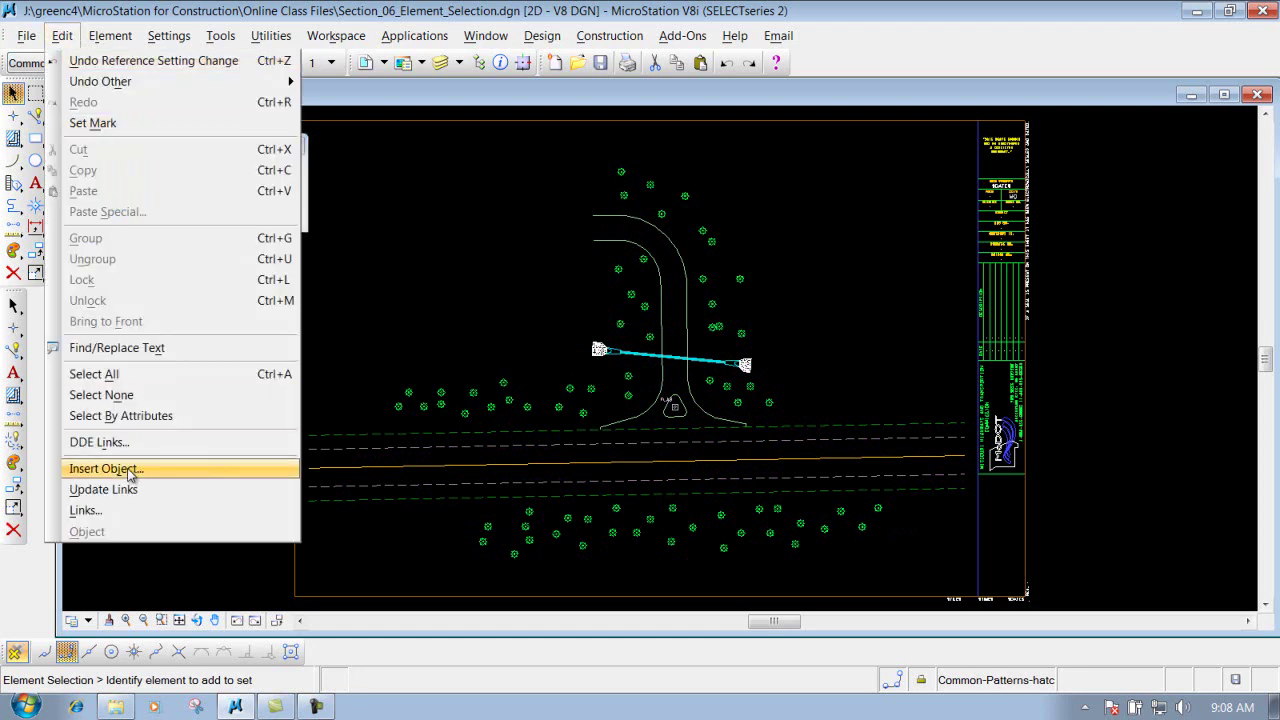
Open Select By Attributes from the Edit menu and nudge its dialog into place
{"action": "left_click", "coordinate": [136, 416]}
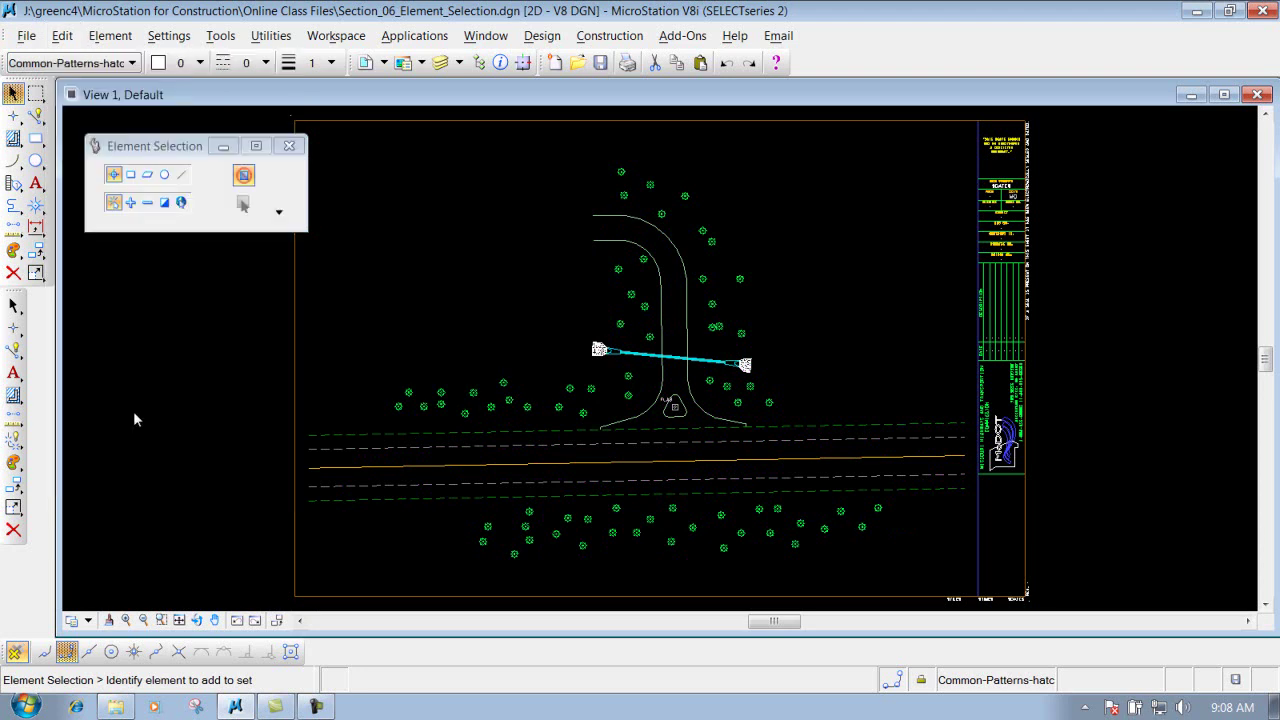
{"action": "left_click_drag", "start_coordinate": [252, 156], "coordinate": [288, 130]}
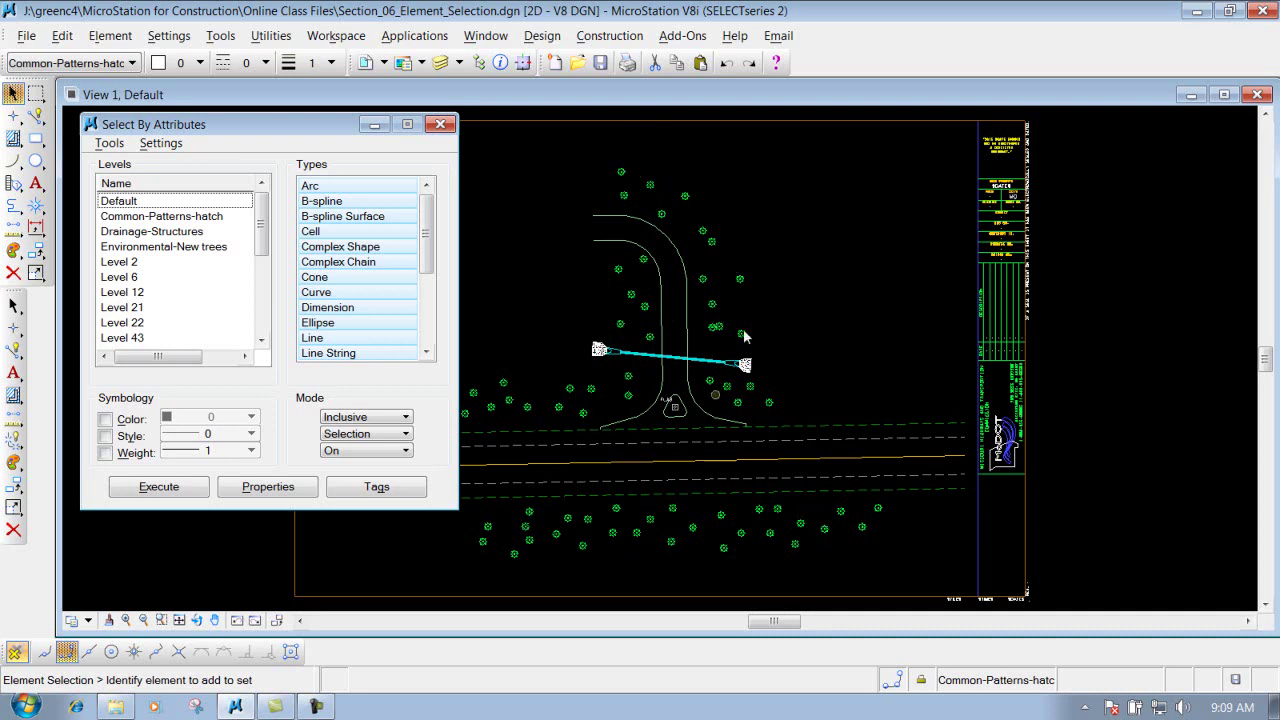
Rearrange both dialogs, set Element Selection to New, and sort levels by Name
{"action": "left_click_drag", "start_coordinate": [188, 124], "coordinate": [180, 211]}
{"action": "left_click_drag", "start_coordinate": [190, 146], "coordinate": [204, 108]}
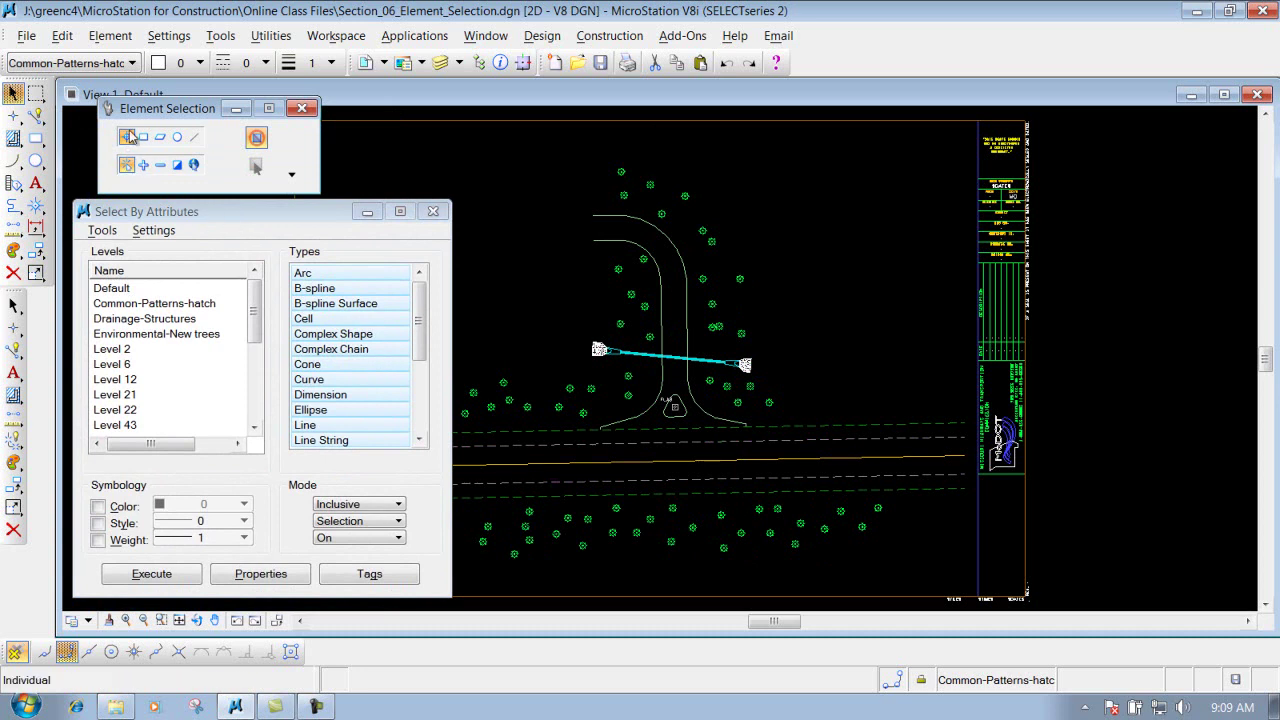
{"action": "left_click_drag", "start_coordinate": [178, 112], "coordinate": [190, 105]}
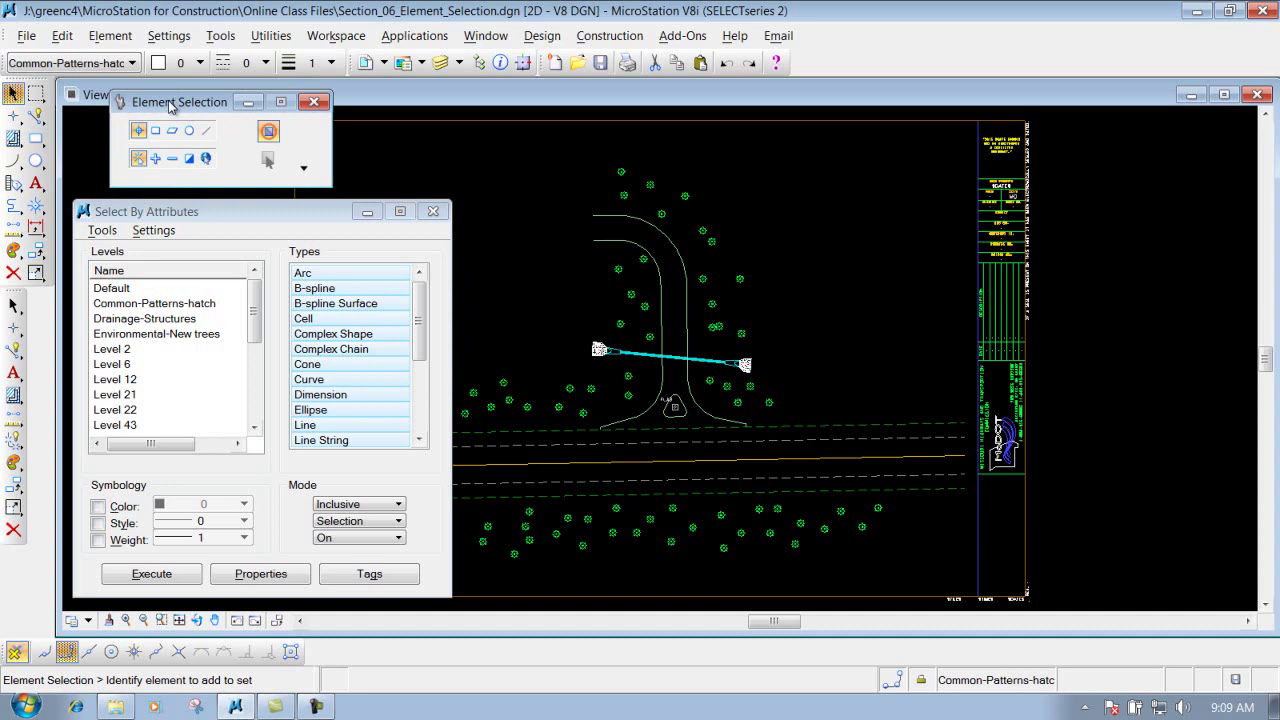
{"action": "left_click", "coordinate": [138, 159]}
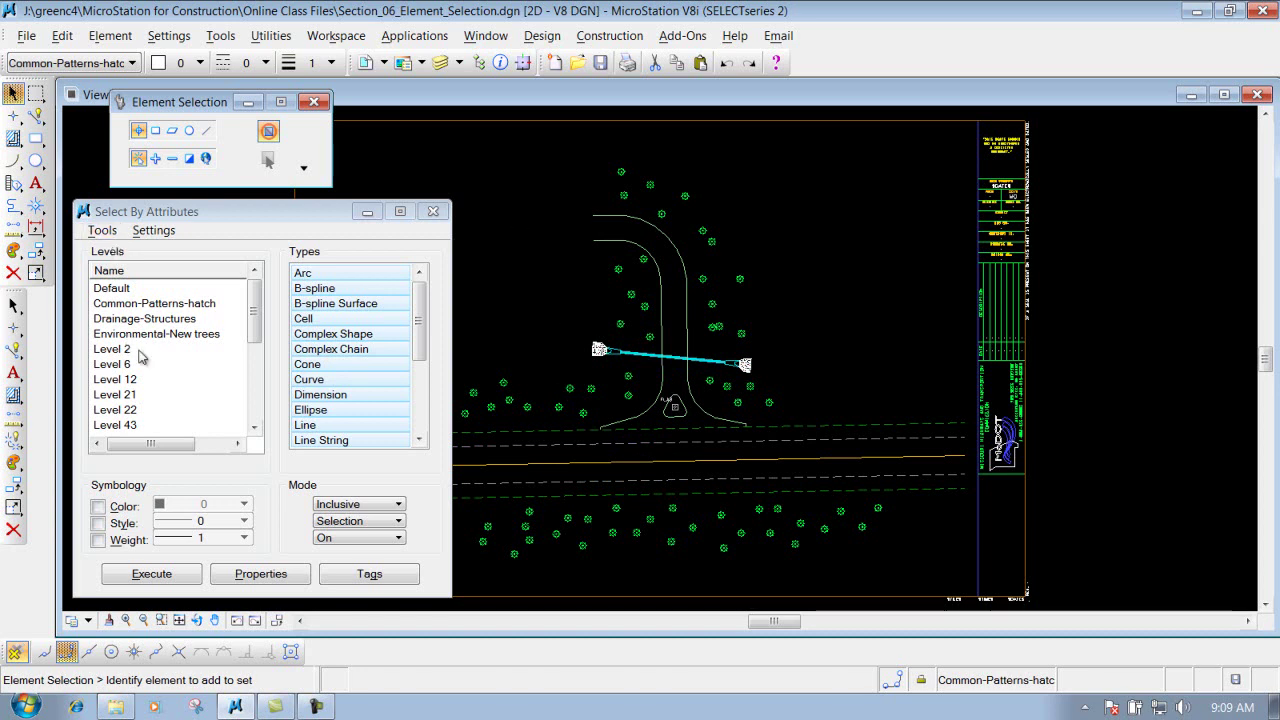
{"action": "left_click", "coordinate": [122, 274]}
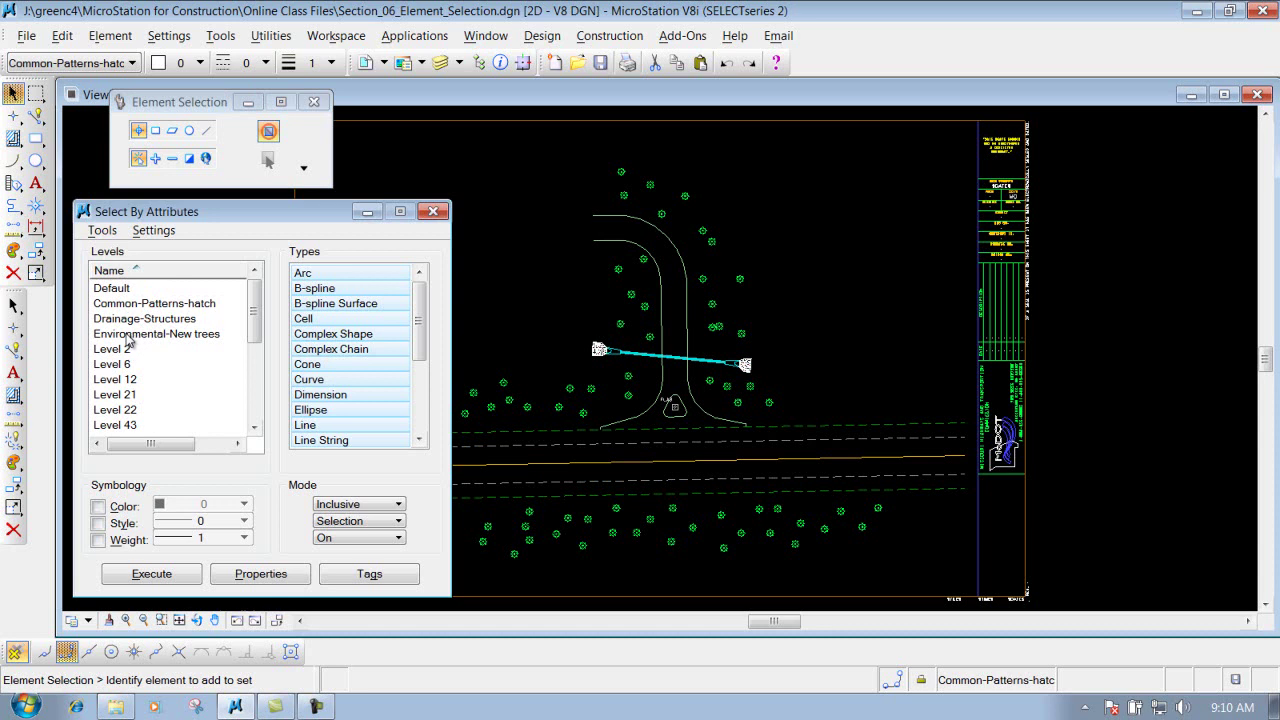
{"action": "left_click", "coordinate": [193, 337]}
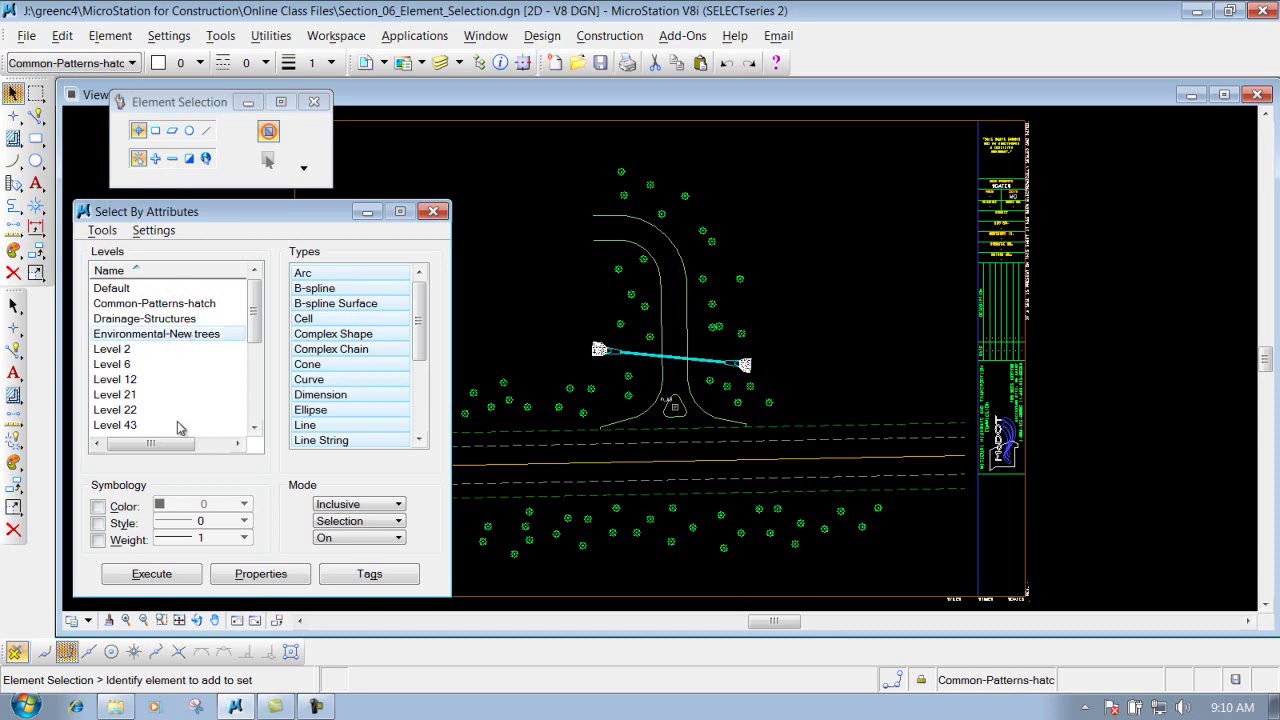
{"action": "left_click", "coordinate": [153, 576]}
{"action": "left_click", "coordinate": [98, 507]}
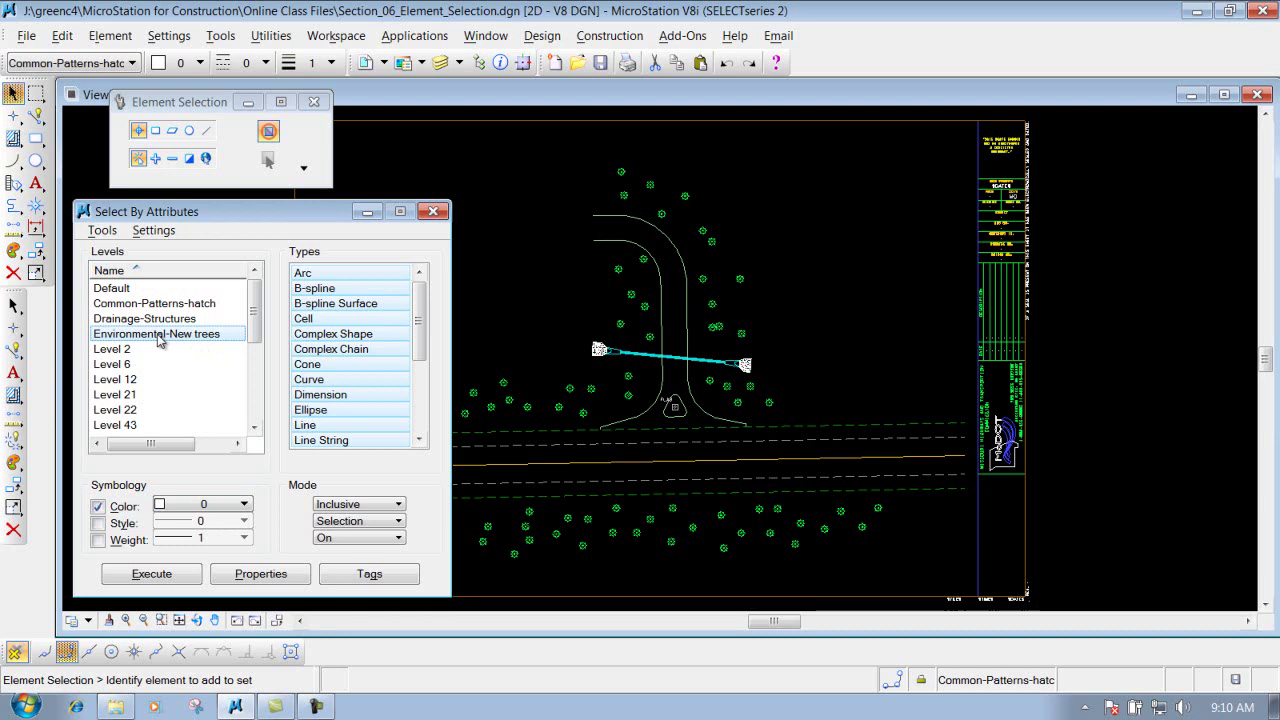
{"action": "left_click", "coordinate": [98, 523]}
{"action": "left_click", "coordinate": [98, 540]}
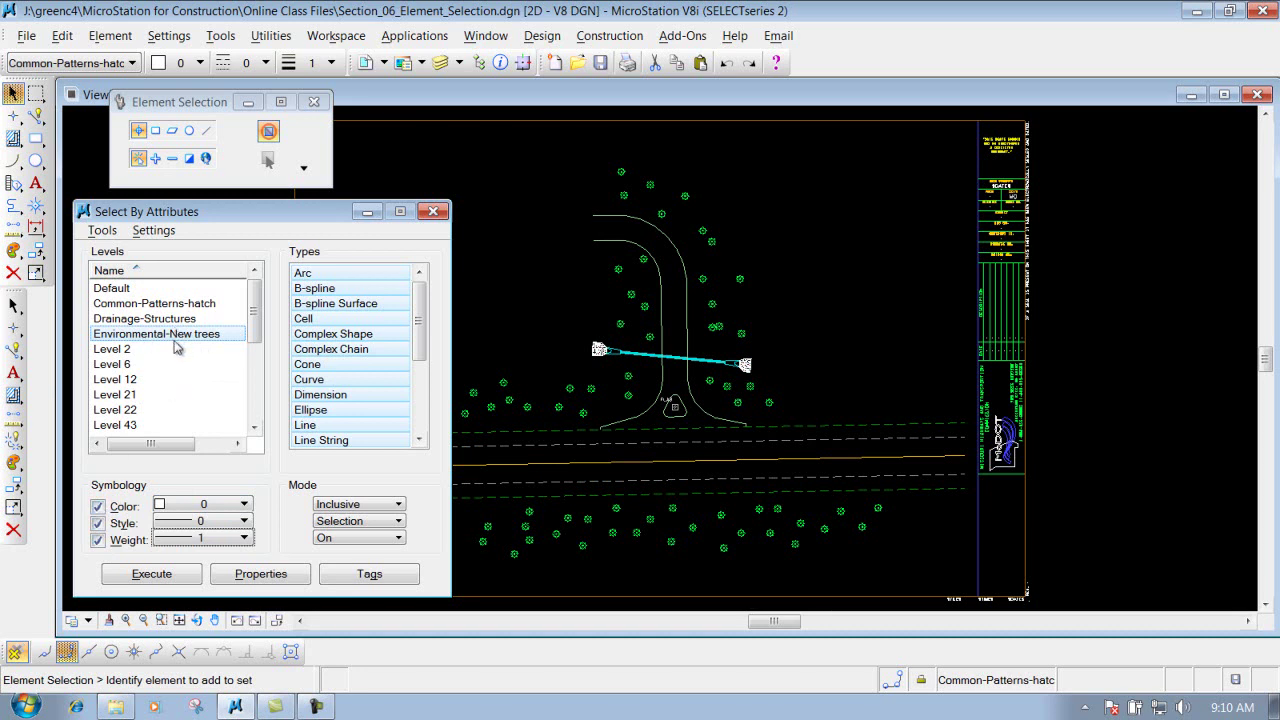
{"action": "left_click", "coordinate": [200, 522]}
{"action": "left_click", "coordinate": [121, 474]}
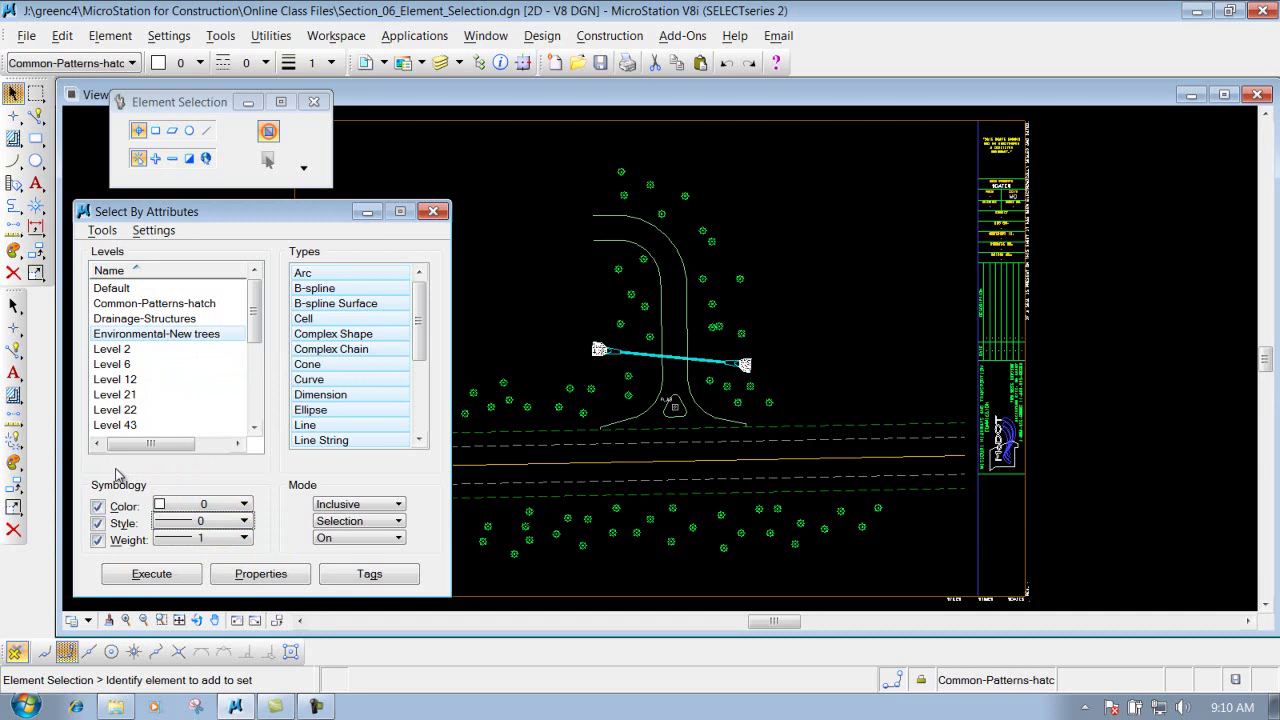
{"action": "left_click", "coordinate": [99, 540]}
{"action": "left_click", "coordinate": [98, 523]}
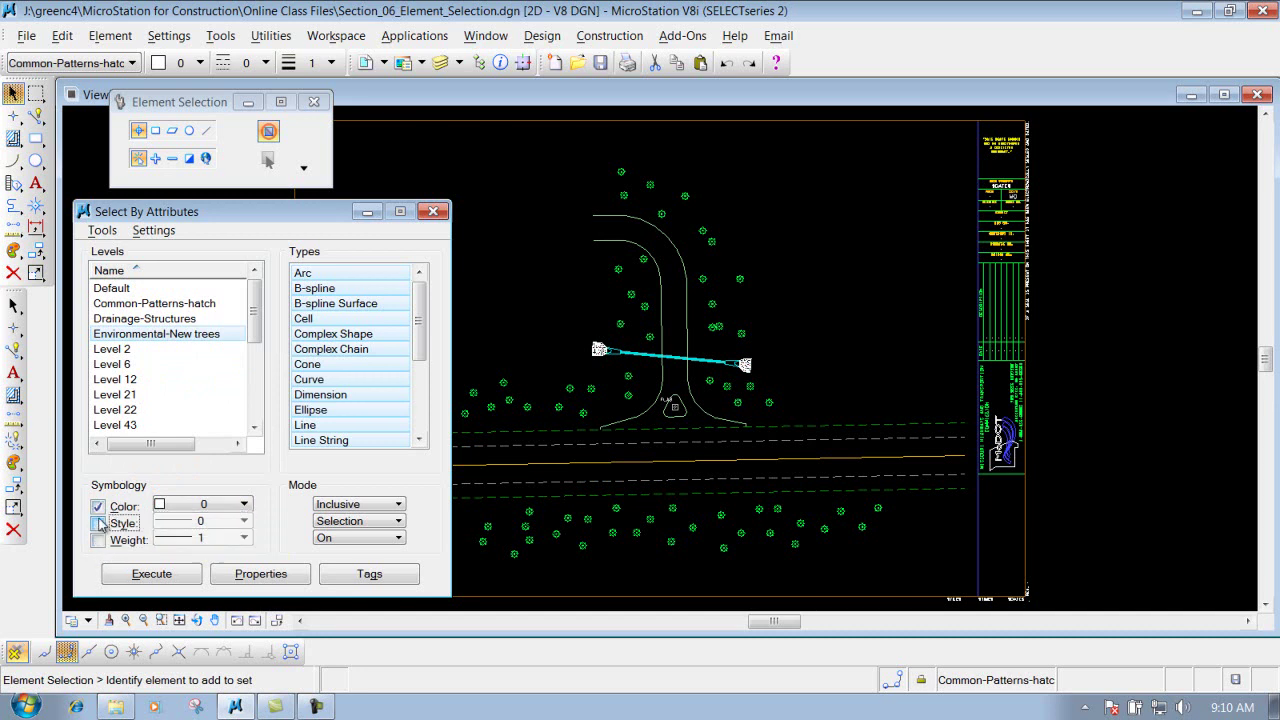
{"action": "left_click", "coordinate": [98, 506]}
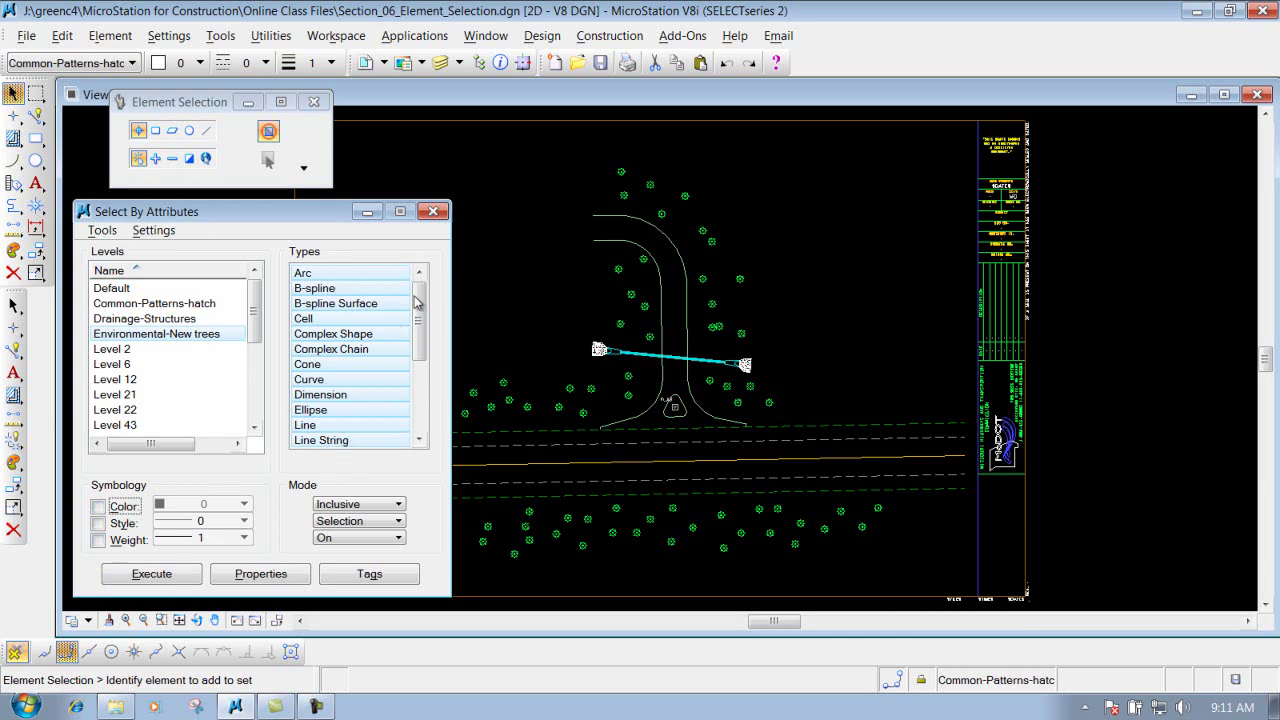
Try the Cell, Dimension and Line types and reselect the Environmental-New trees level
{"action": "mouse_move", "coordinate": [419, 303]}
{"action": "left_mouse_down"}
{"action": "mouse_move", "coordinate": [421, 402]}
{"action": "mouse_move", "coordinate": [418, 300]}
{"action": "left_mouse_up"}
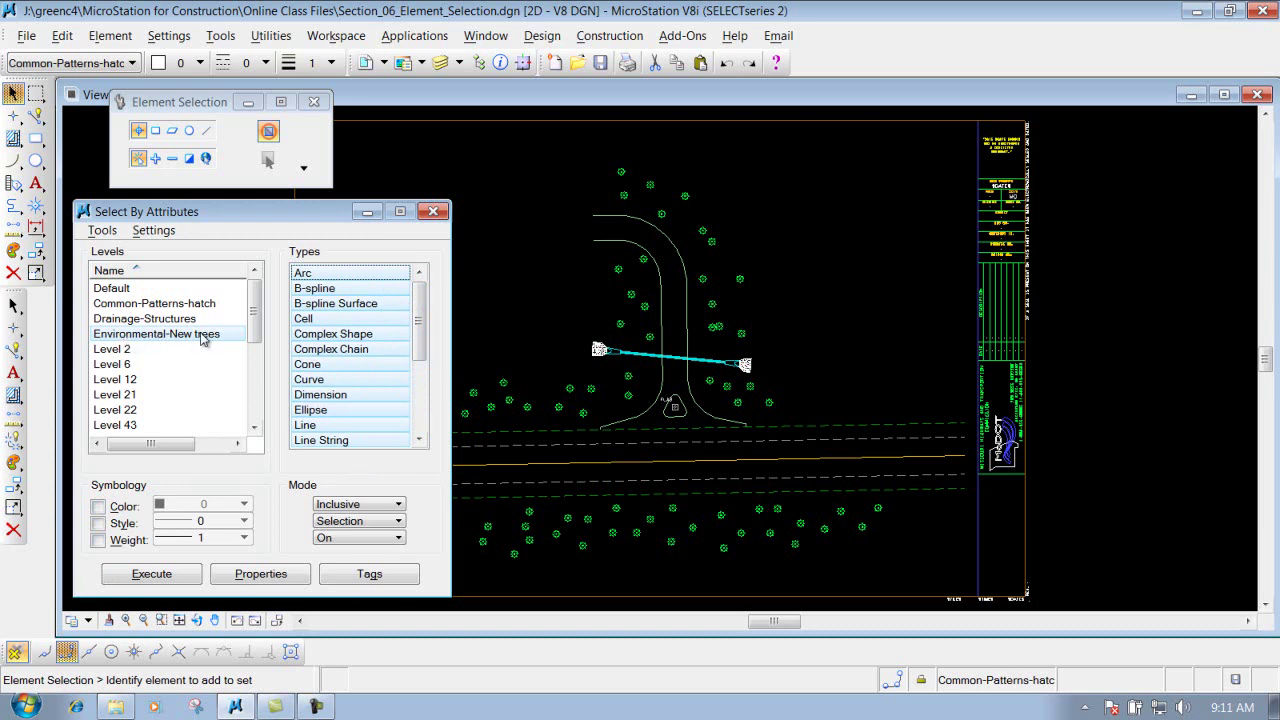
{"action": "left_click", "coordinate": [308, 319]}
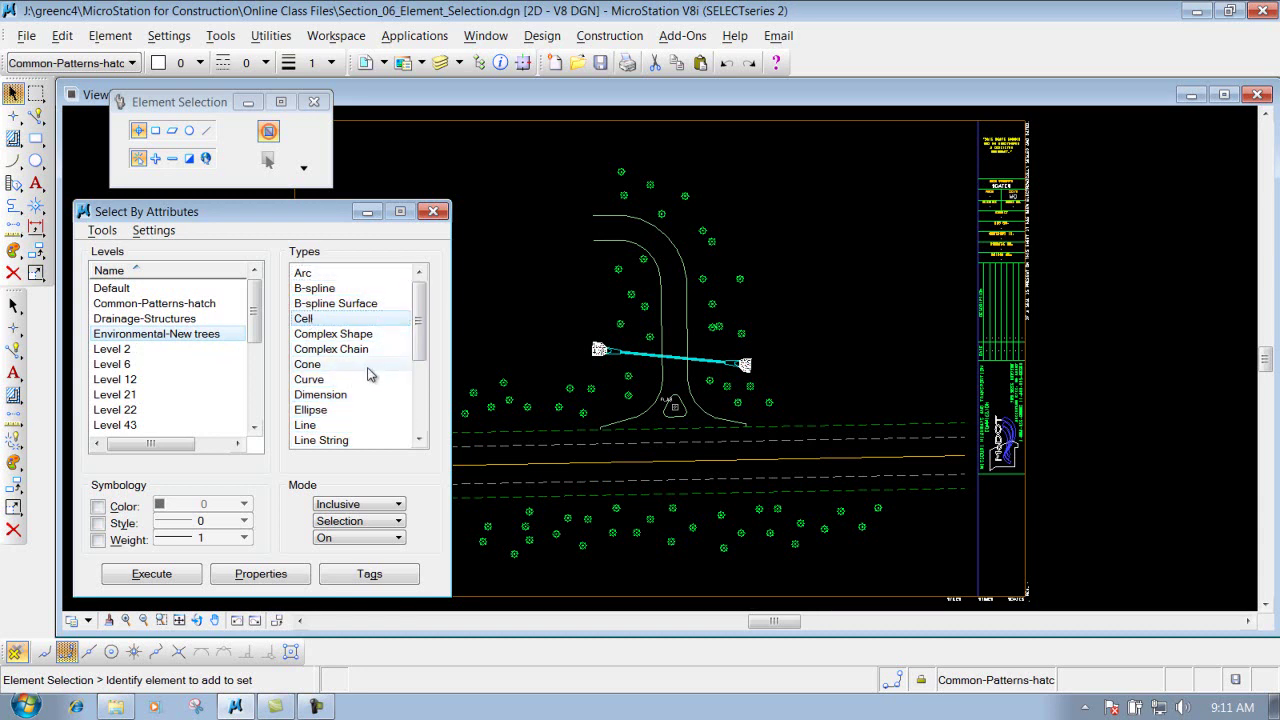
{"action": "left_click", "coordinate": [331, 395]}
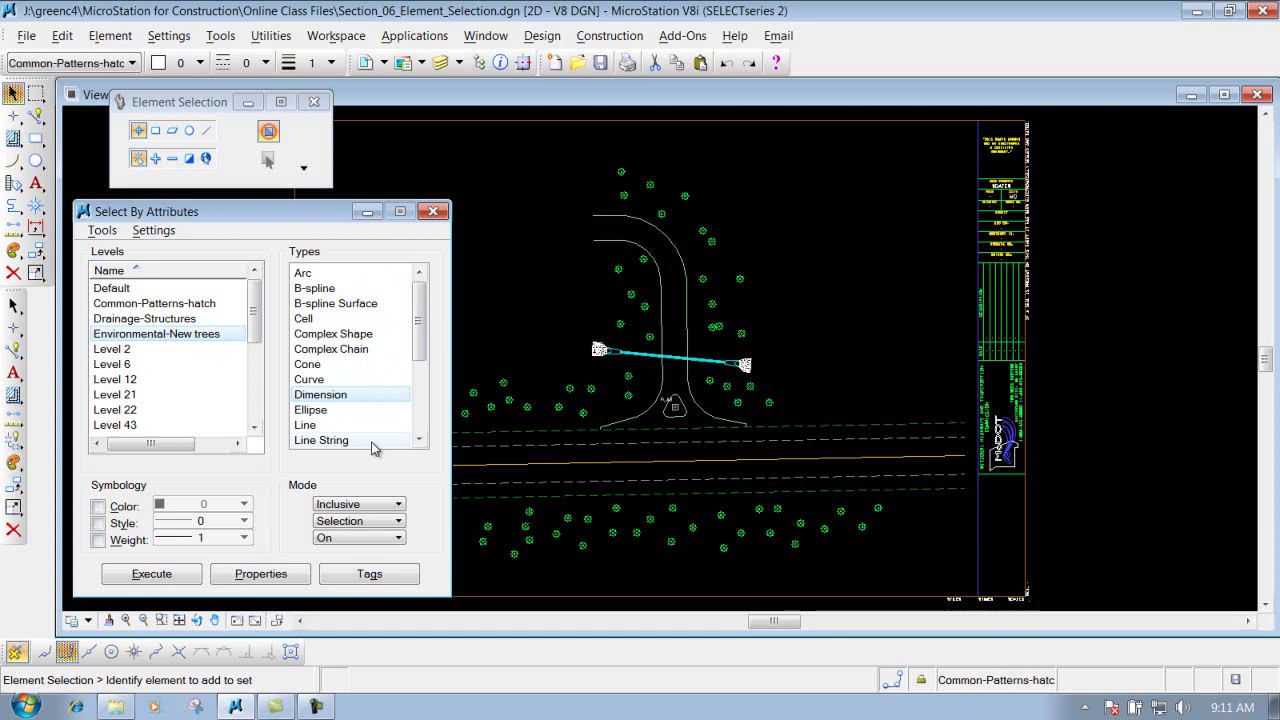
{"action": "left_click", "coordinate": [318, 428]}
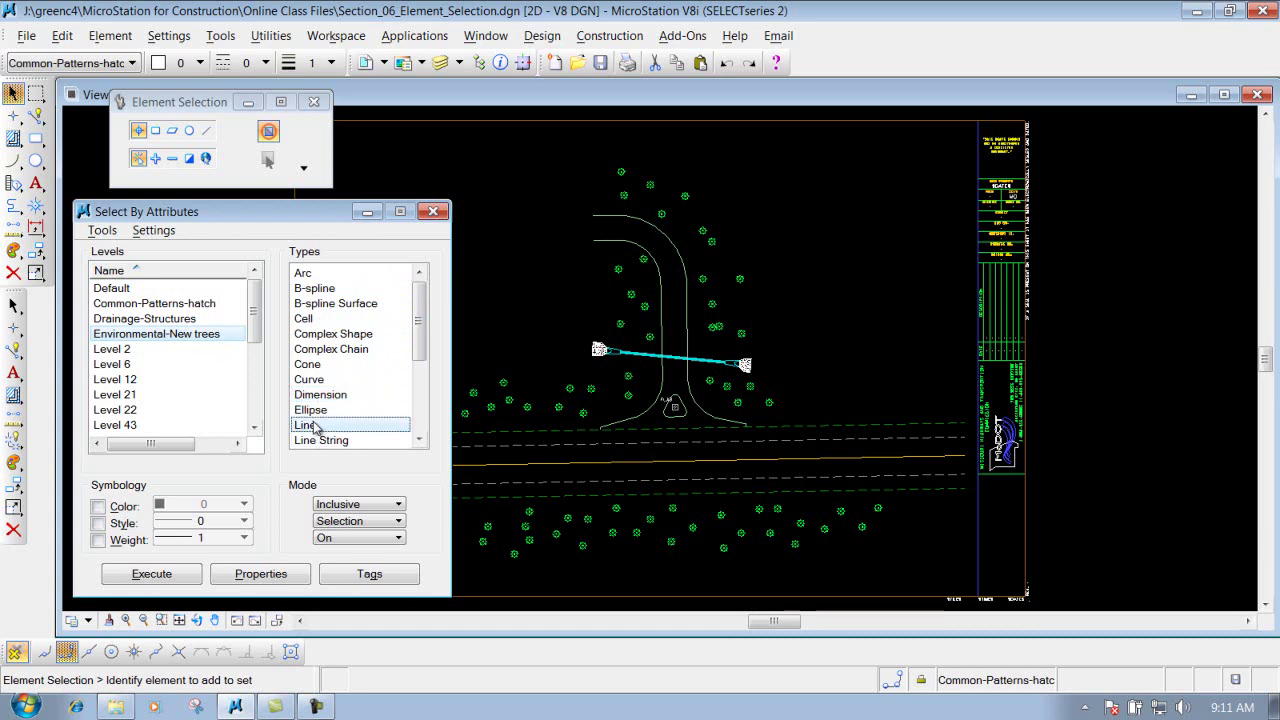
{"action": "left_click", "coordinate": [118, 336]}
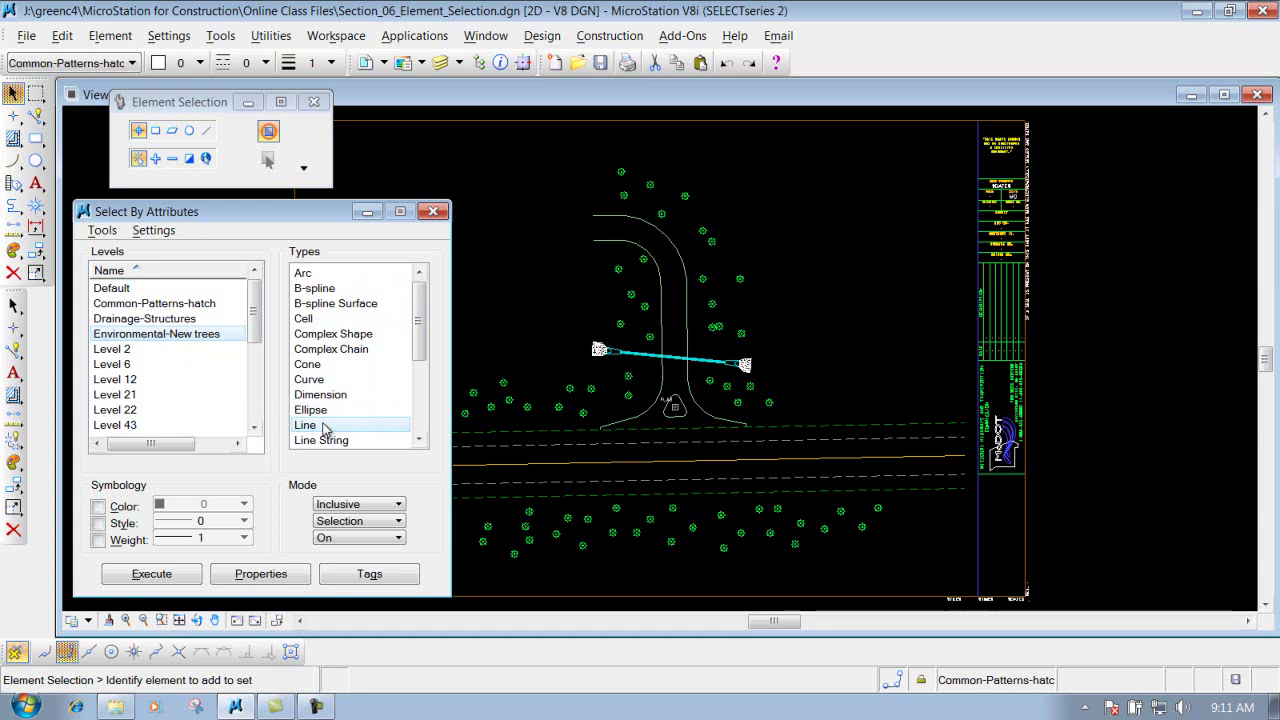
{"action": "left_click", "coordinate": [308, 396]}
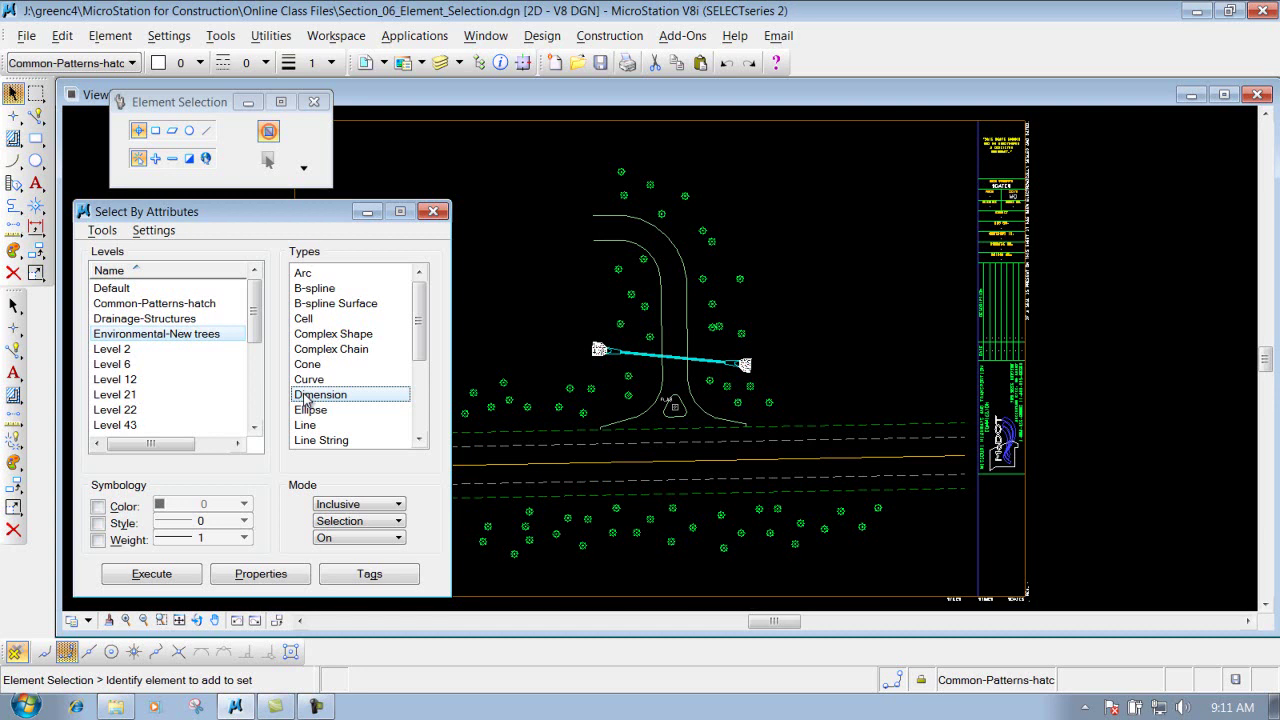
Include every element type in the filter with Ctrl+A
{"action": "key", "text": "Home"}
{"action": "key", "text": "ctrl+a"}
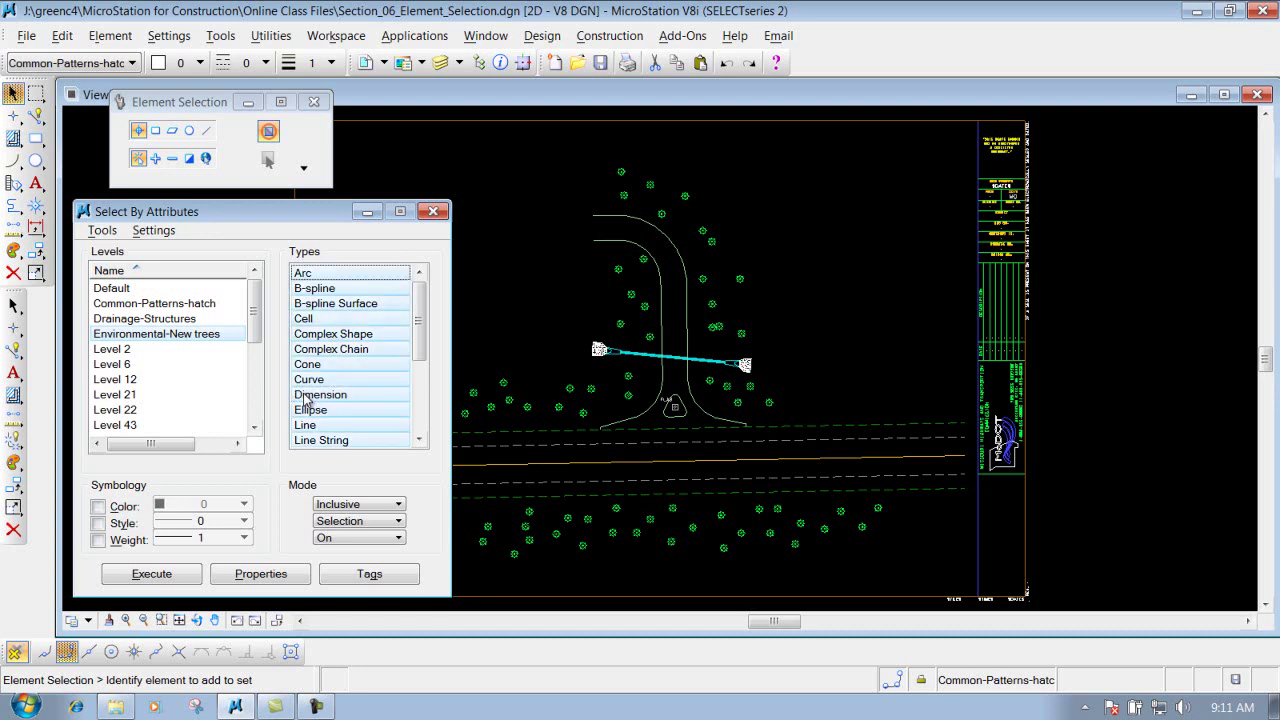
{"action": "left_click", "coordinate": [318, 318]}
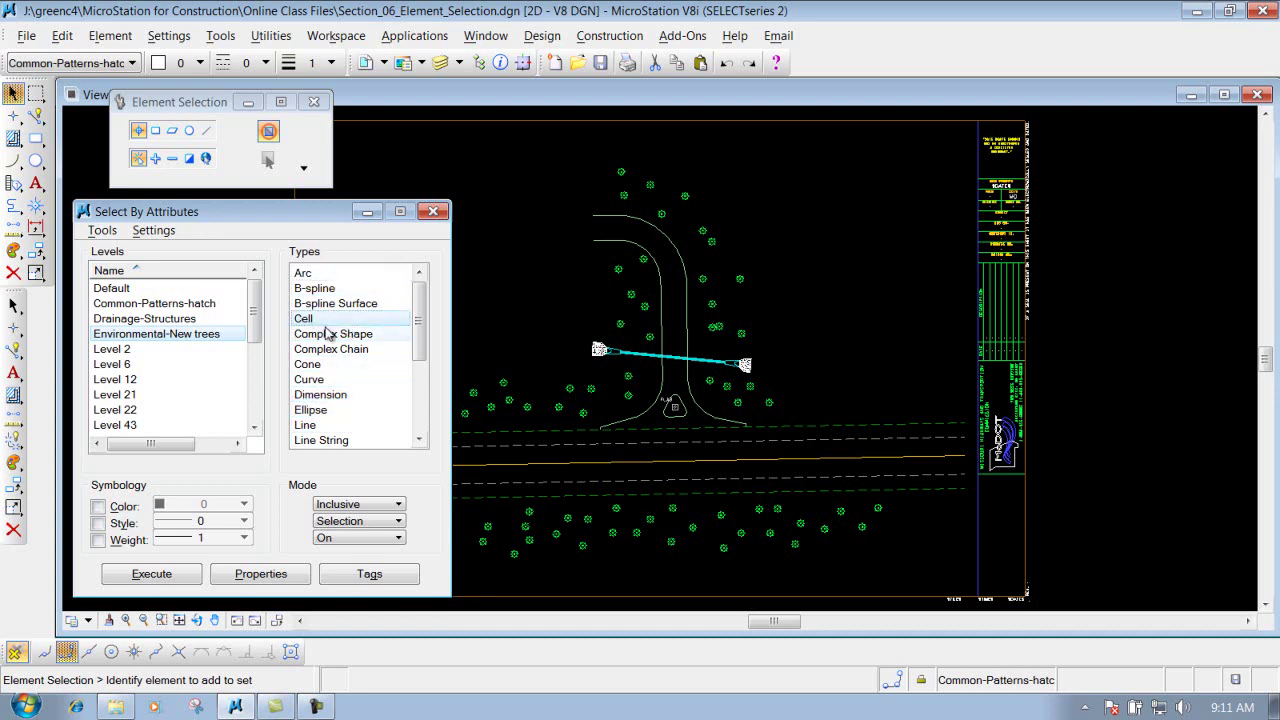
{"action": "key", "text": "ctrl+a"}
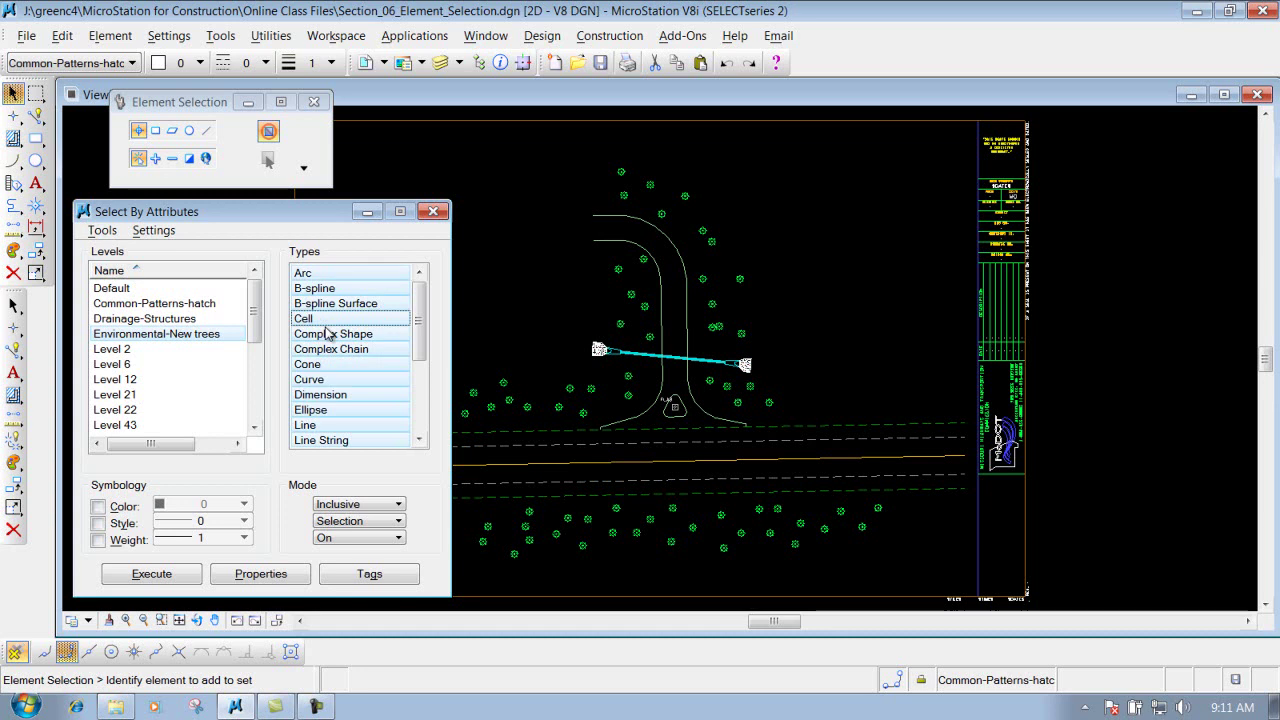
{"action": "mouse_move", "coordinate": [420, 316]}
{"action": "left_mouse_down"}
{"action": "mouse_move", "coordinate": [428, 444]}
{"action": "mouse_move", "coordinate": [428, 314]}
{"action": "left_mouse_up"}
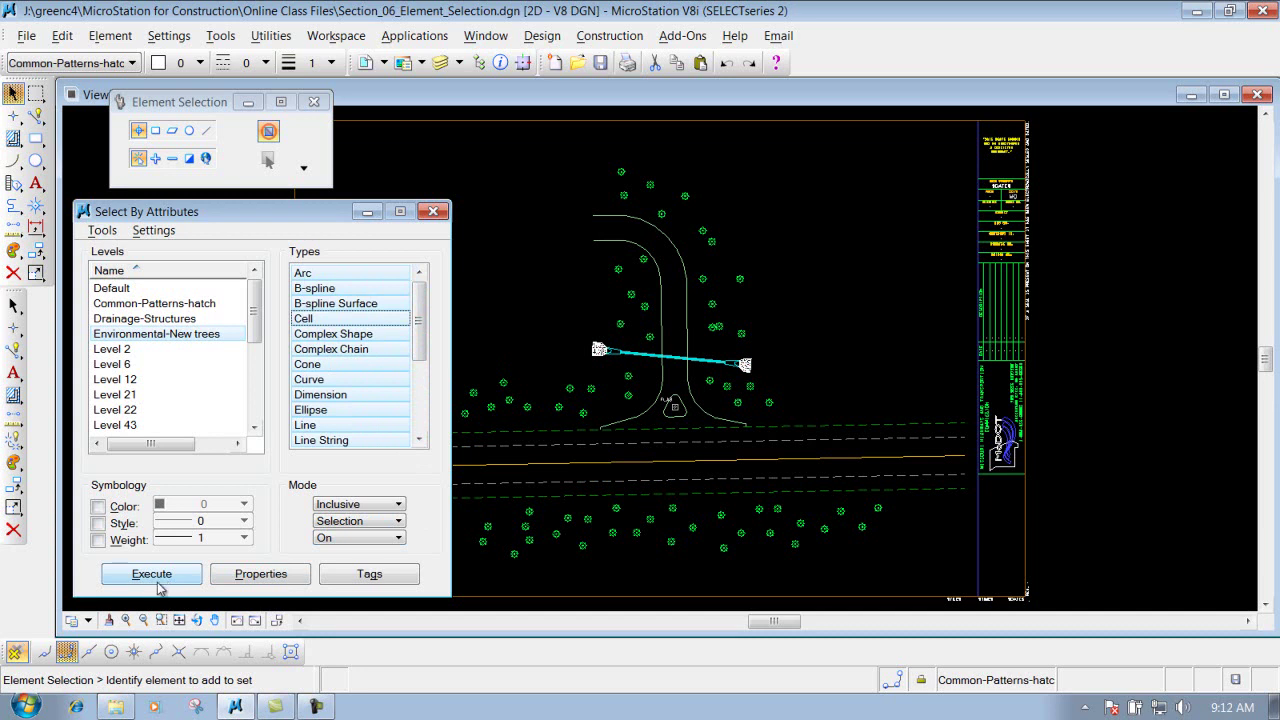
Set mode to Inclusive, Selection, On and execute to select the 70 tree cells
{"action": "left_click", "coordinate": [397, 505]}
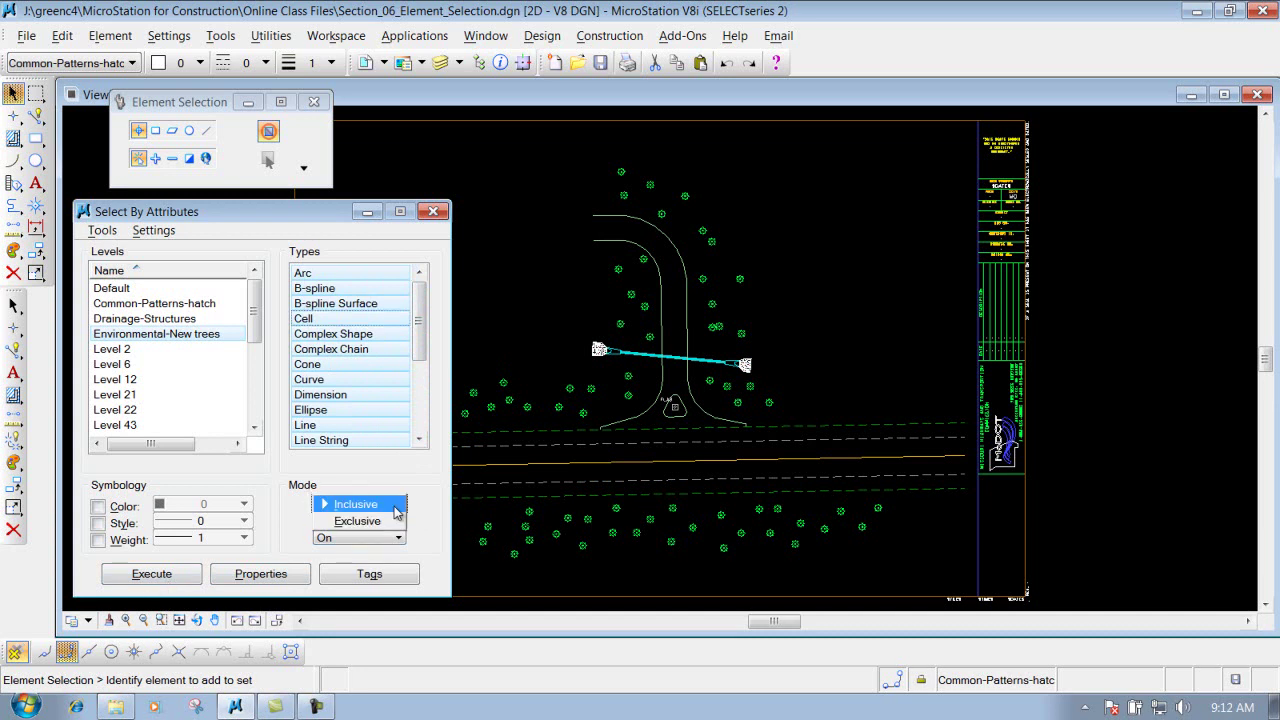
{"action": "left_click", "coordinate": [362, 505]}
{"action": "left_click", "coordinate": [380, 522]}
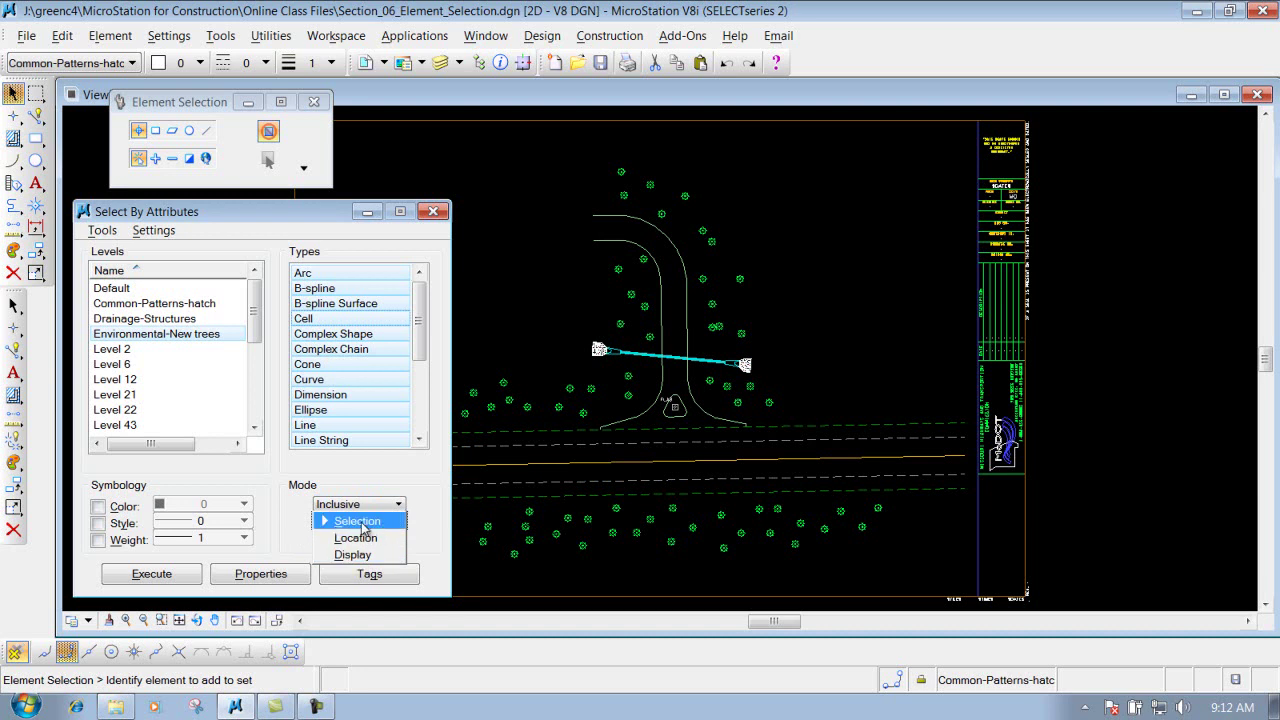
{"action": "left_click", "coordinate": [362, 521]}
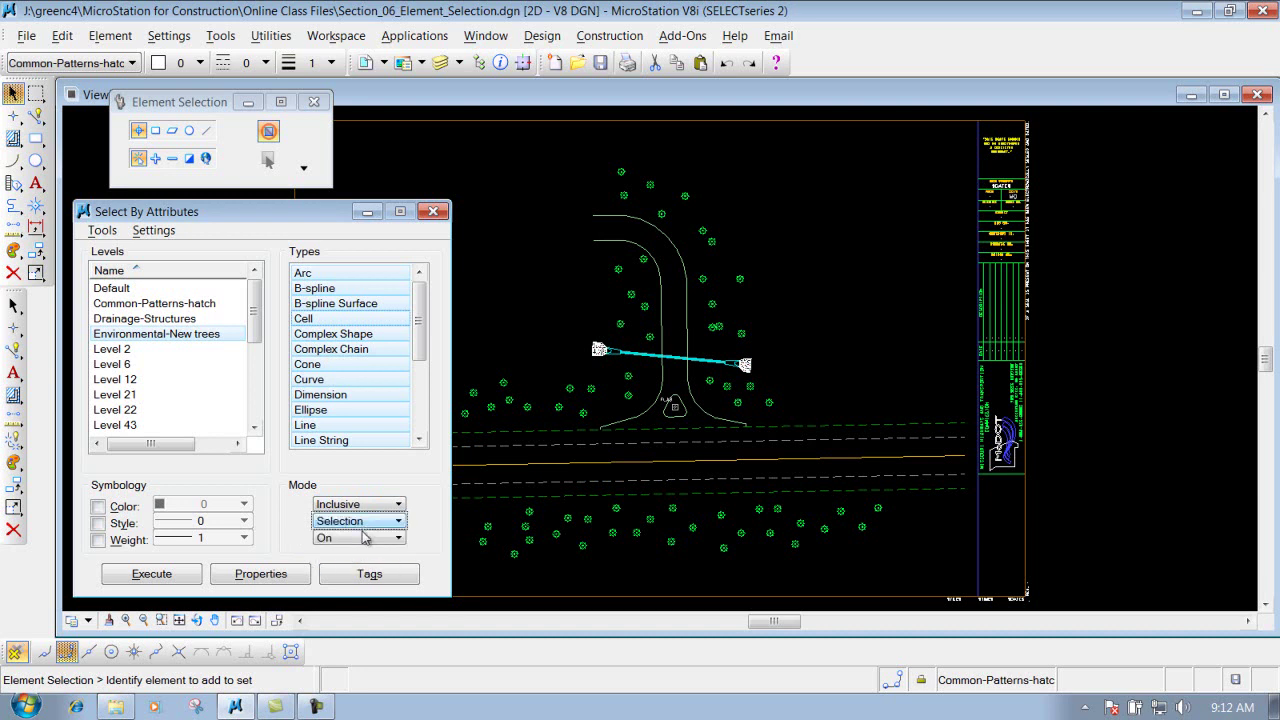
{"action": "left_click", "coordinate": [362, 537]}
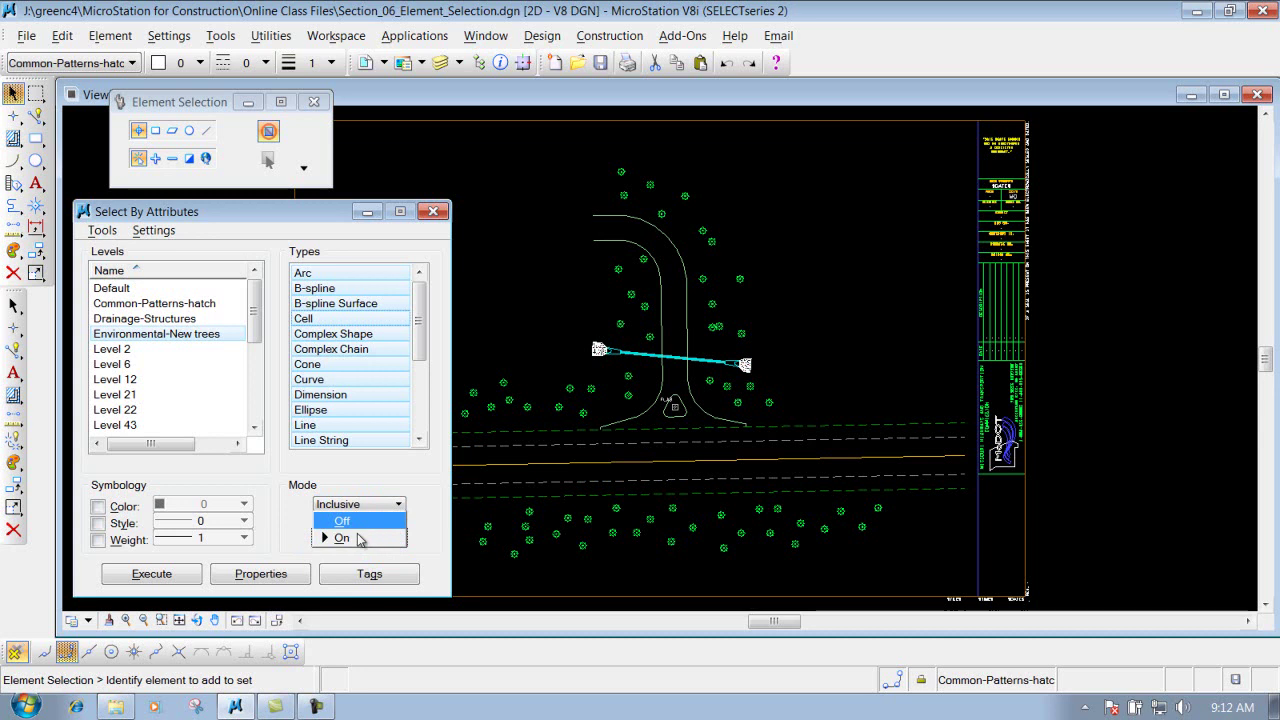
{"action": "left_click", "coordinate": [354, 541]}
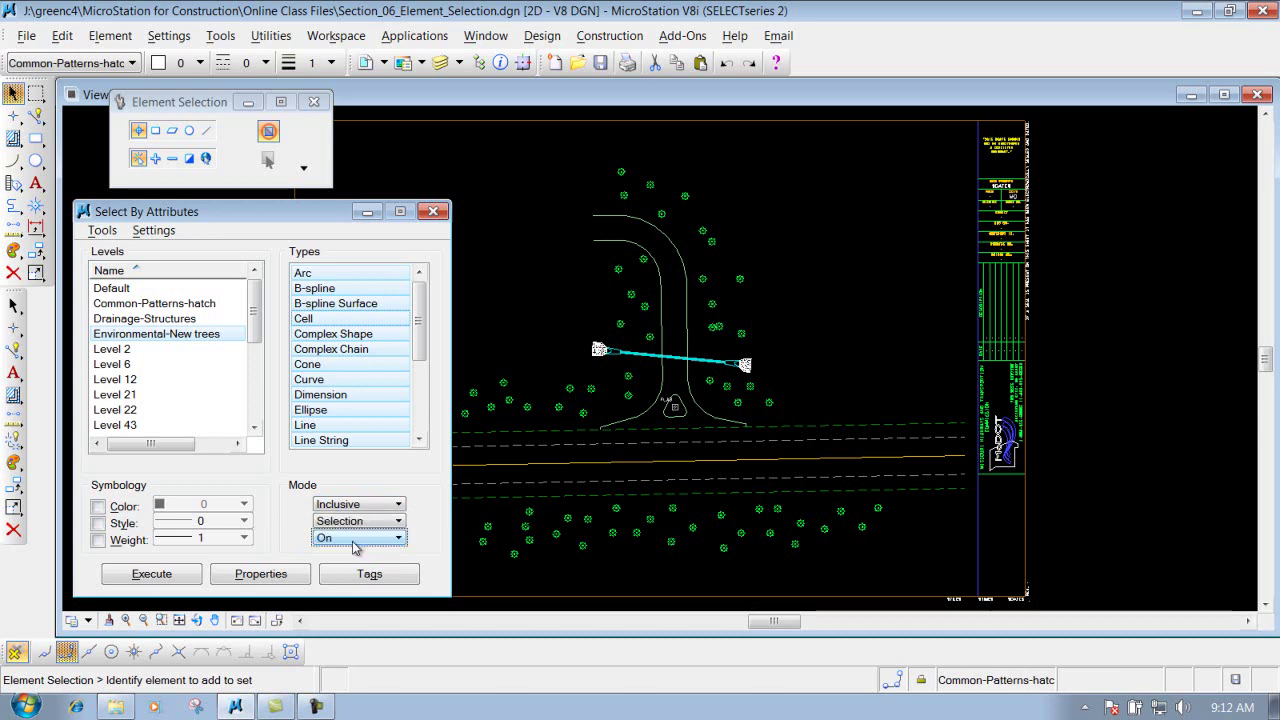
{"action": "left_click", "coordinate": [170, 576]}
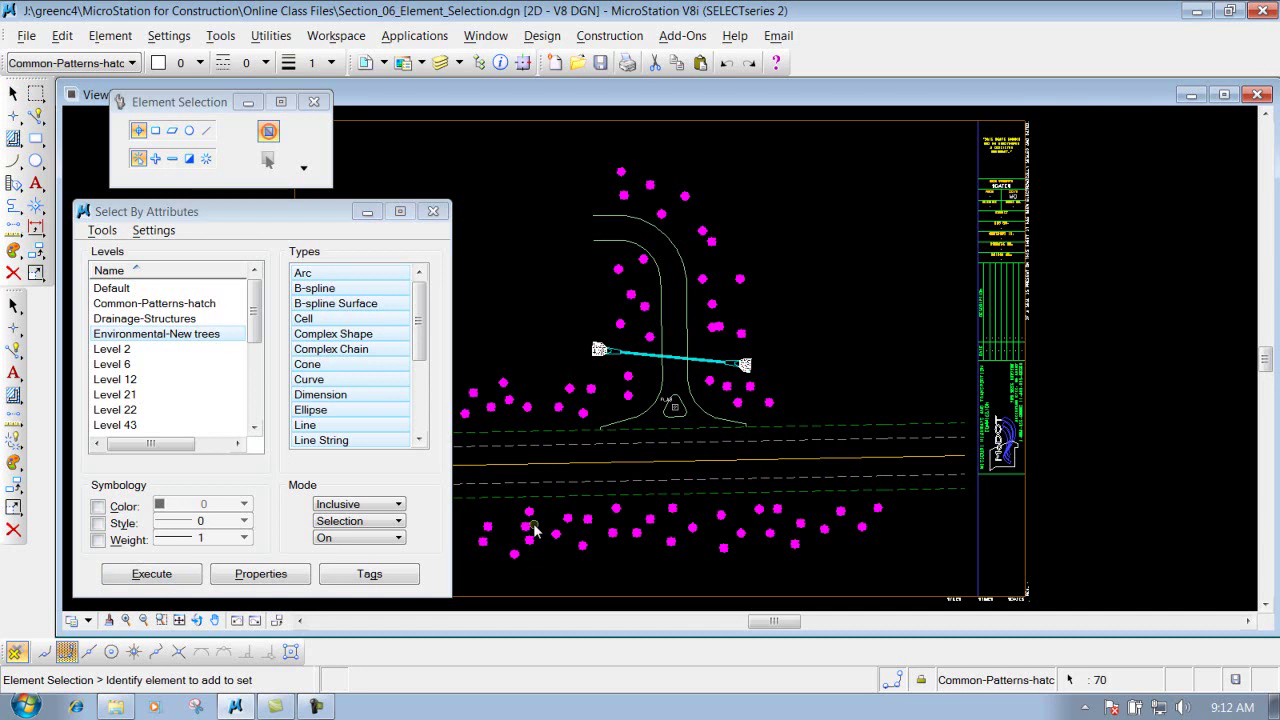
{"action": "left_click", "coordinate": [104, 231]}
{"action": "left_click", "coordinate": [153, 230]}
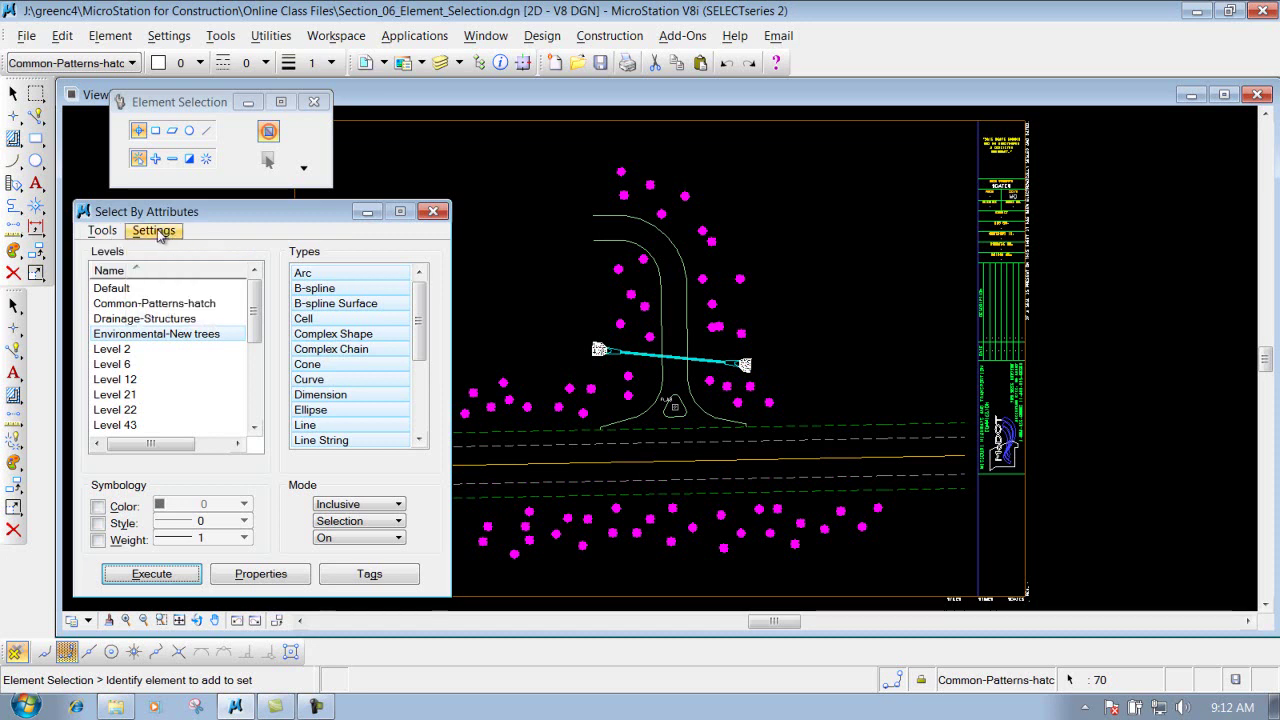
{"action": "left_click", "coordinate": [155, 230]}
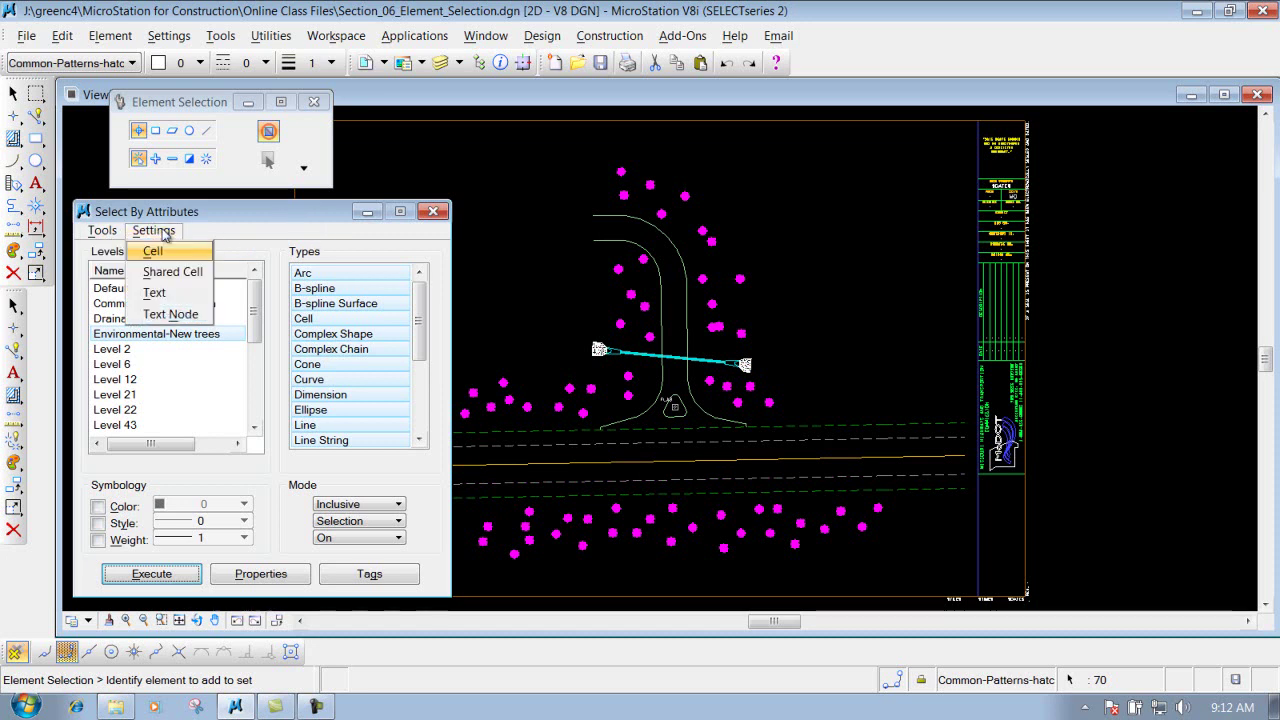
{"action": "left_click", "coordinate": [160, 252]}
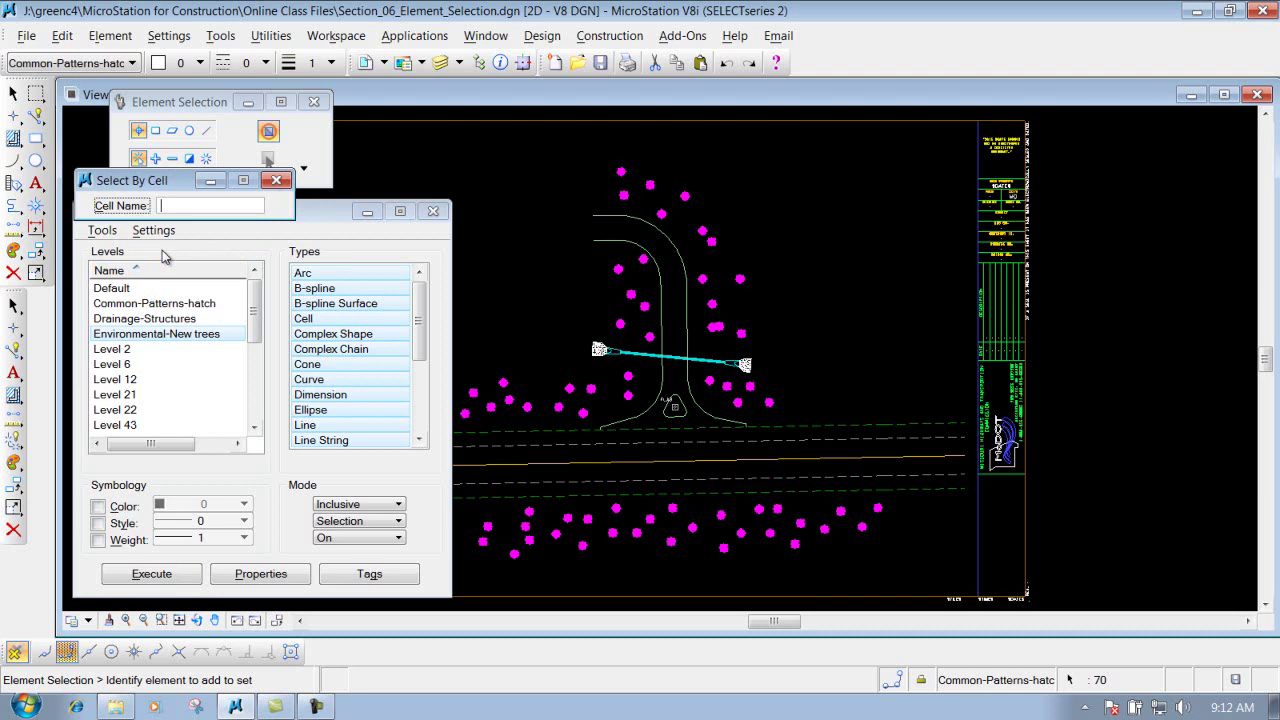
{"action": "left_click_drag", "start_coordinate": [160, 183], "coordinate": [448, 148]}
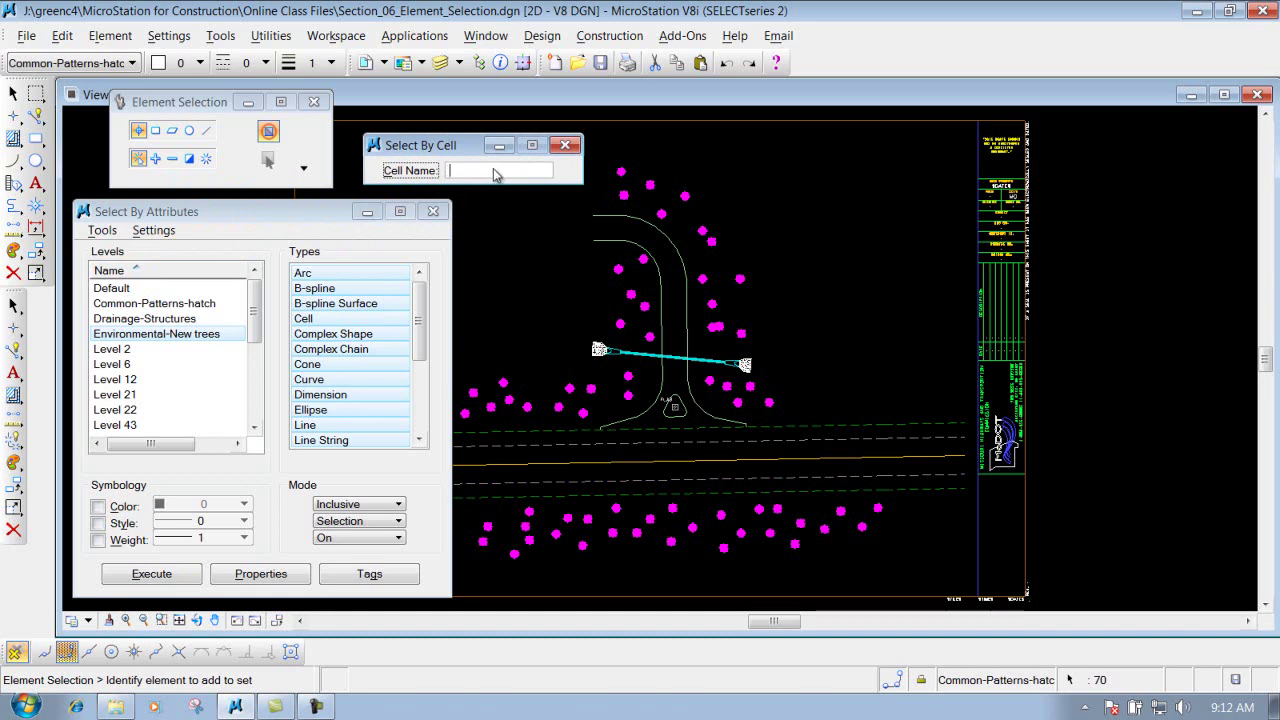
{"action": "left_click", "coordinate": [565, 145]}
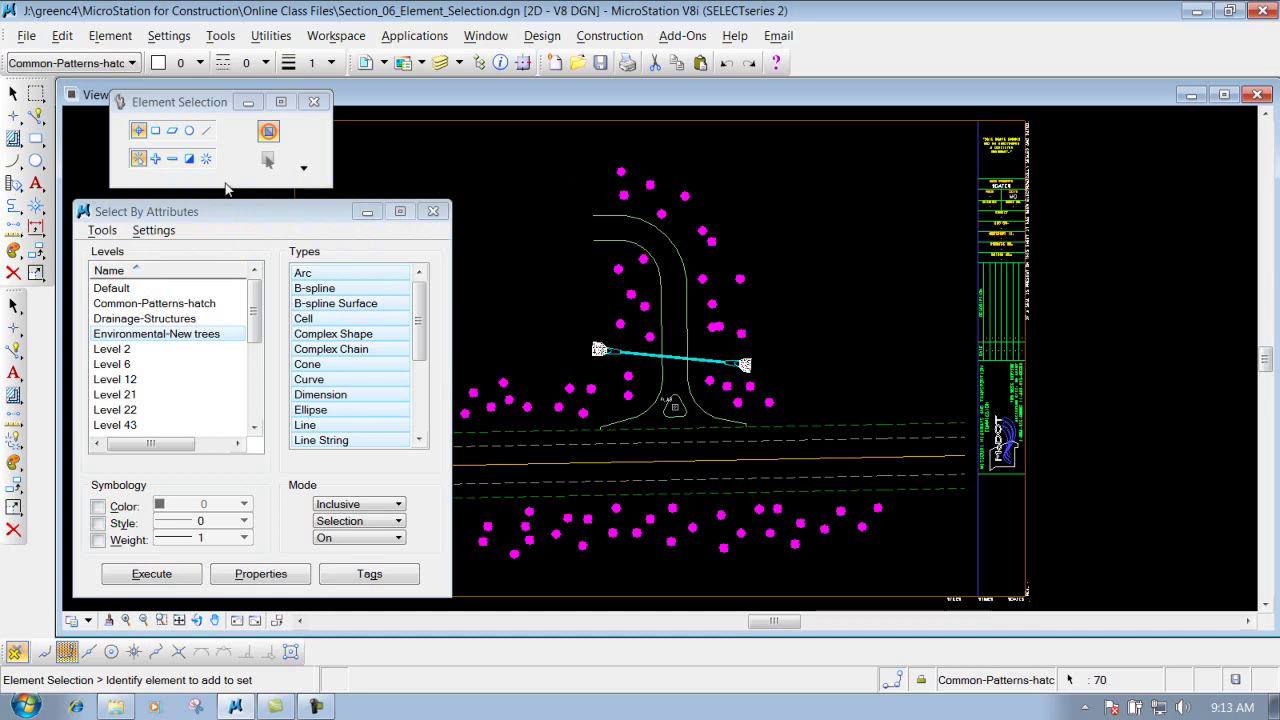
{"action": "left_click", "coordinate": [142, 232]}
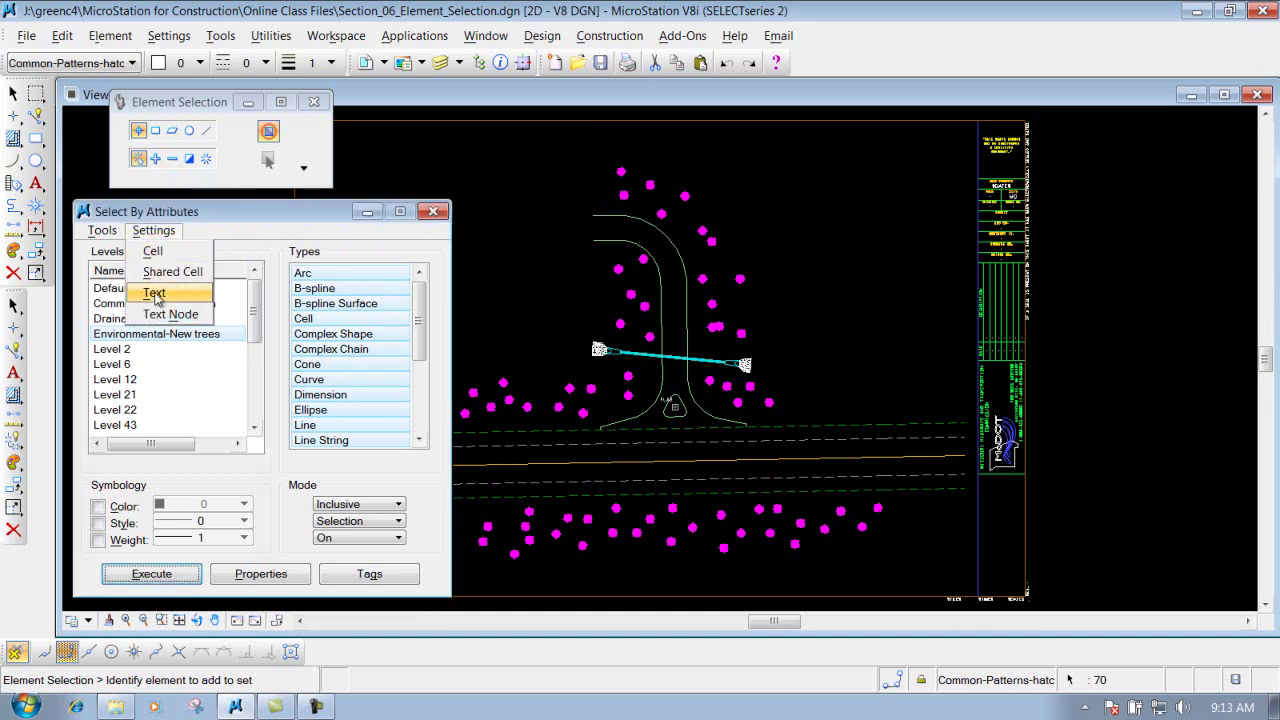
{"action": "left_click", "coordinate": [155, 294]}
{"action": "left_click_drag", "start_coordinate": [185, 212], "coordinate": [545, 124]}
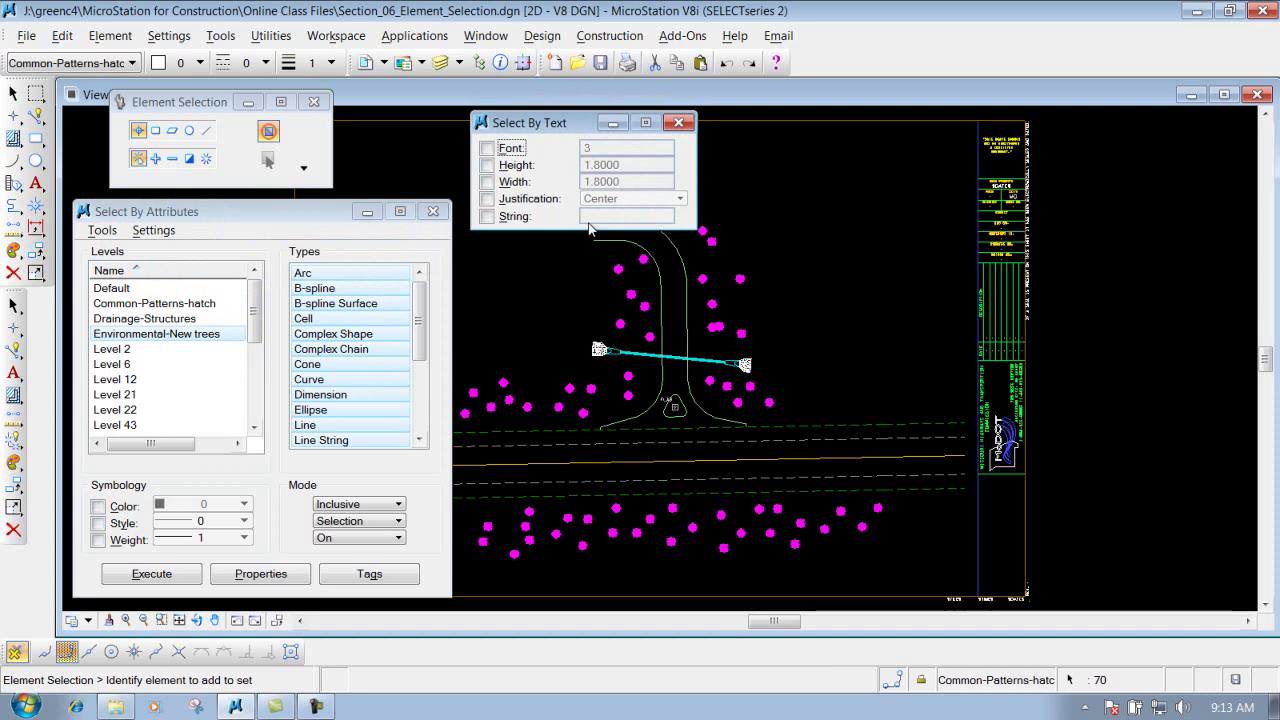
Close Select By Text and Select By Attributes, confirm the SELECTBY alert, cancel Measure Distance
{"action": "left_click", "coordinate": [679, 122]}
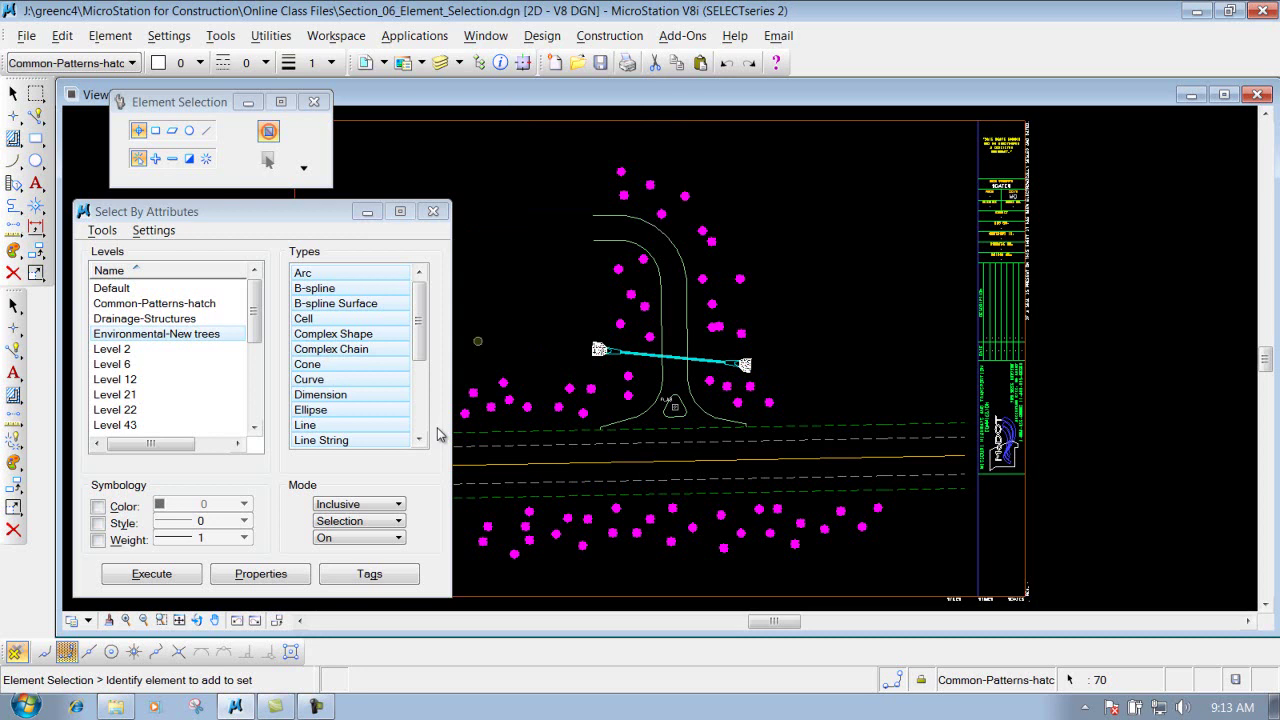
{"action": "left_click_drag", "start_coordinate": [198, 211], "coordinate": [239, 209]}
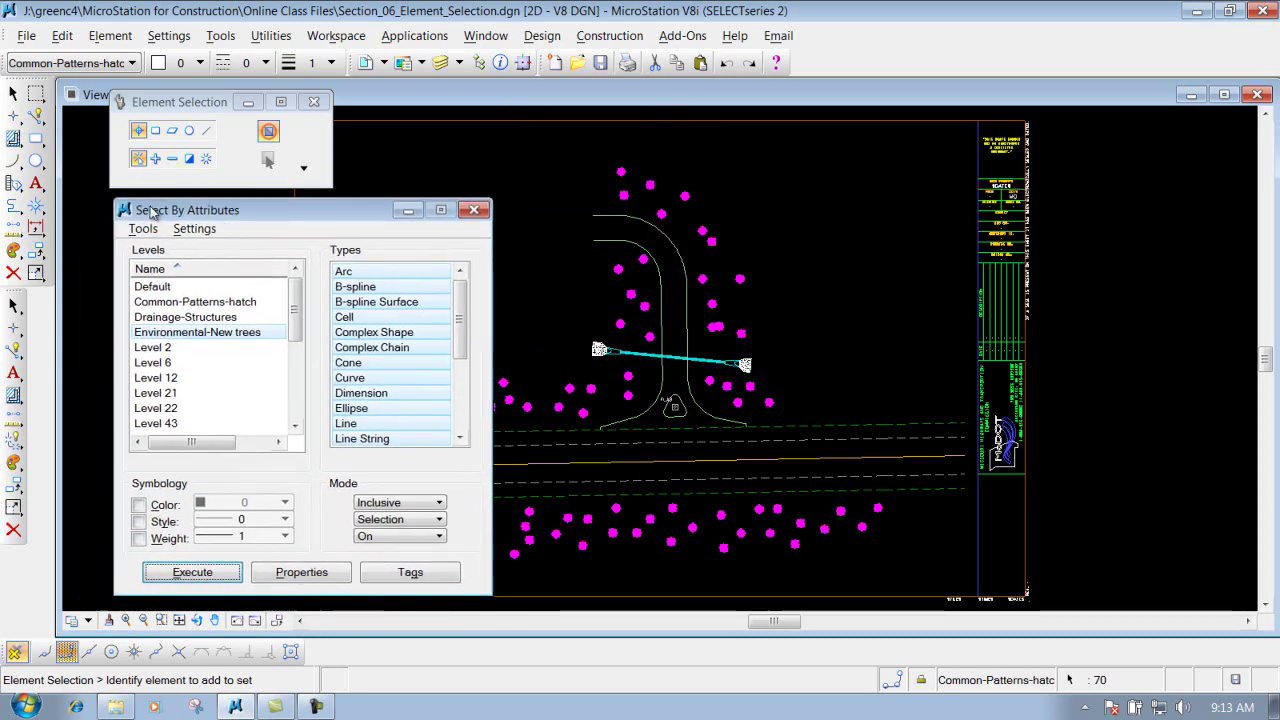
{"action": "left_click", "coordinate": [474, 211]}
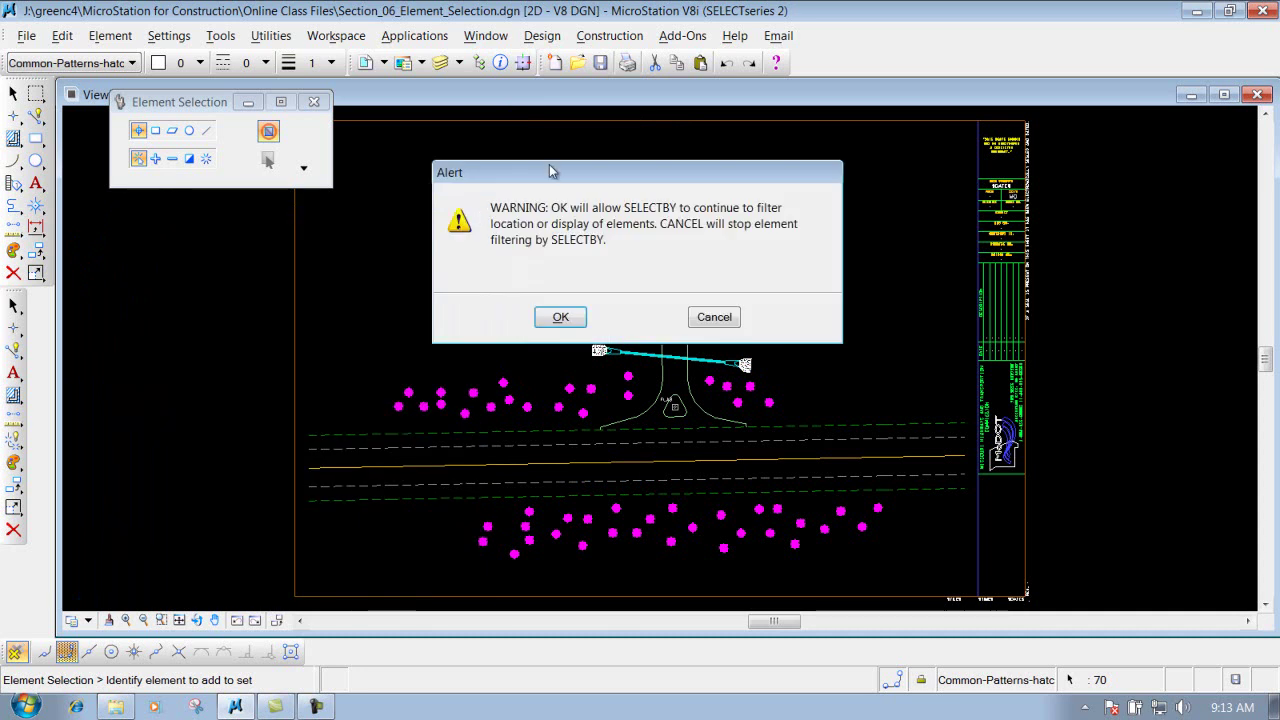
{"action": "left_click_drag", "start_coordinate": [549, 166], "coordinate": [230, 218]}
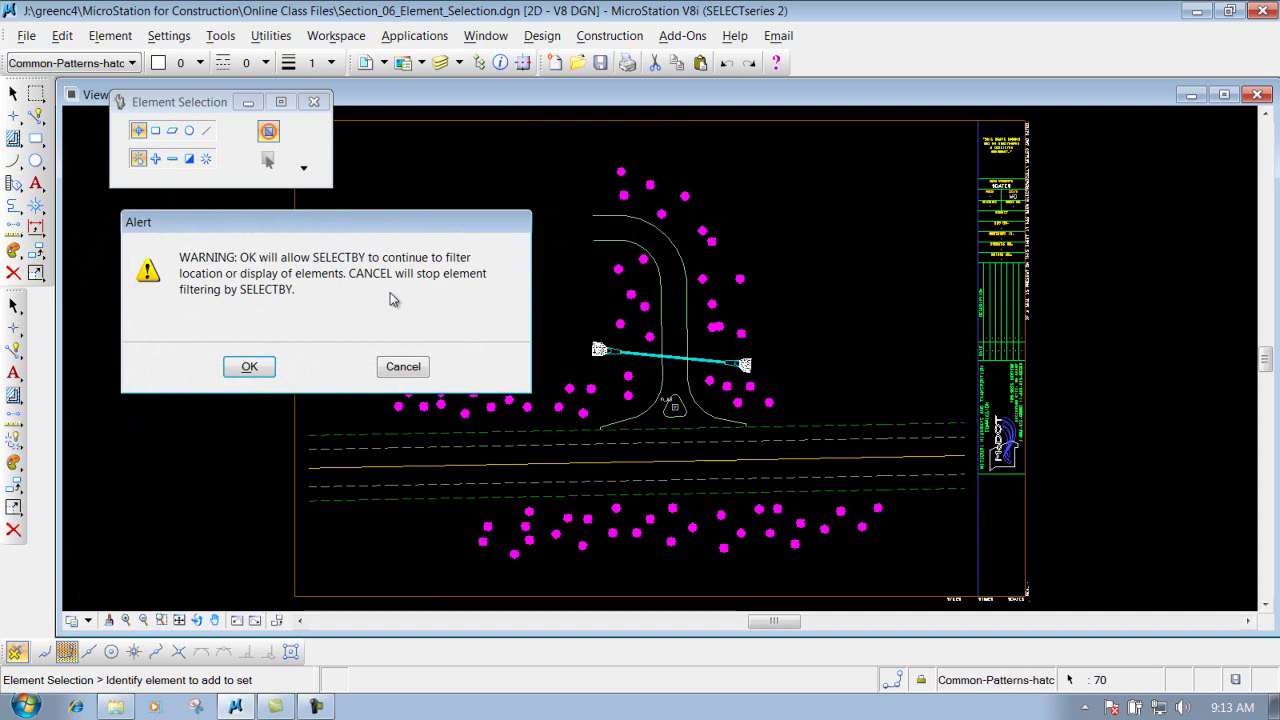
{"action": "left_click", "coordinate": [252, 368]}
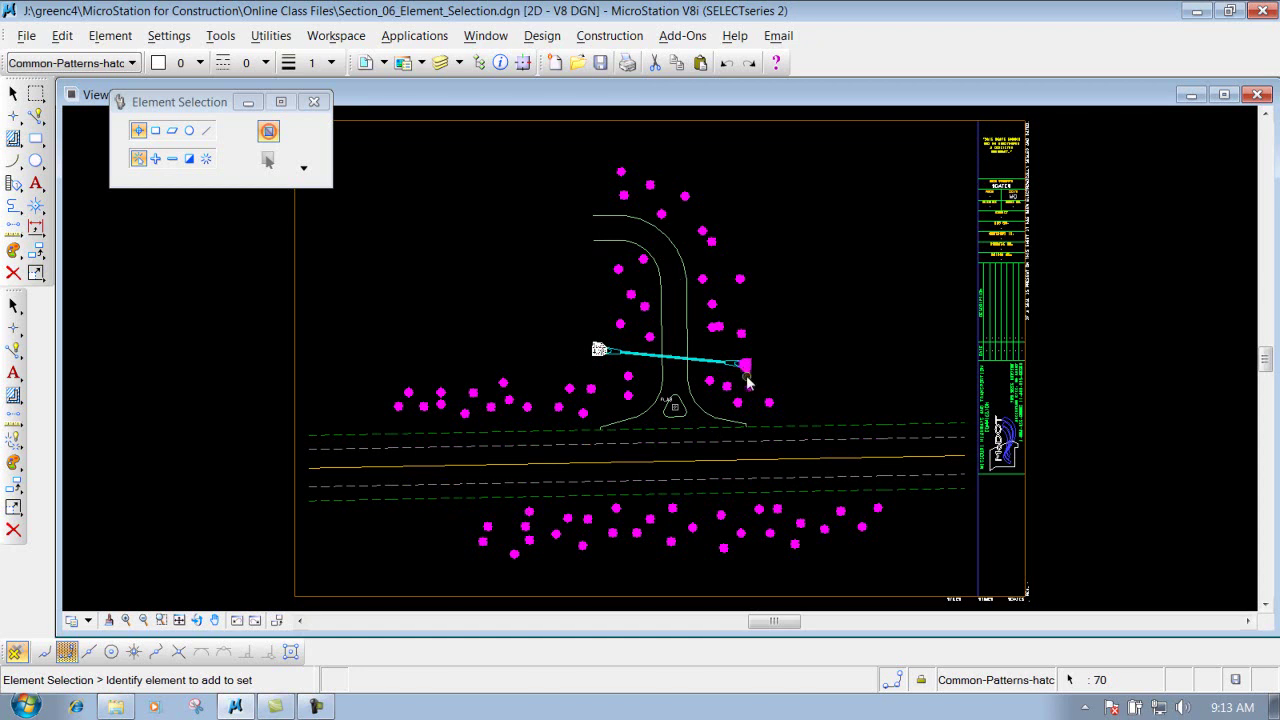
{"action": "left_click", "coordinate": [14, 229]}
{"action": "key", "text": "Escape"}
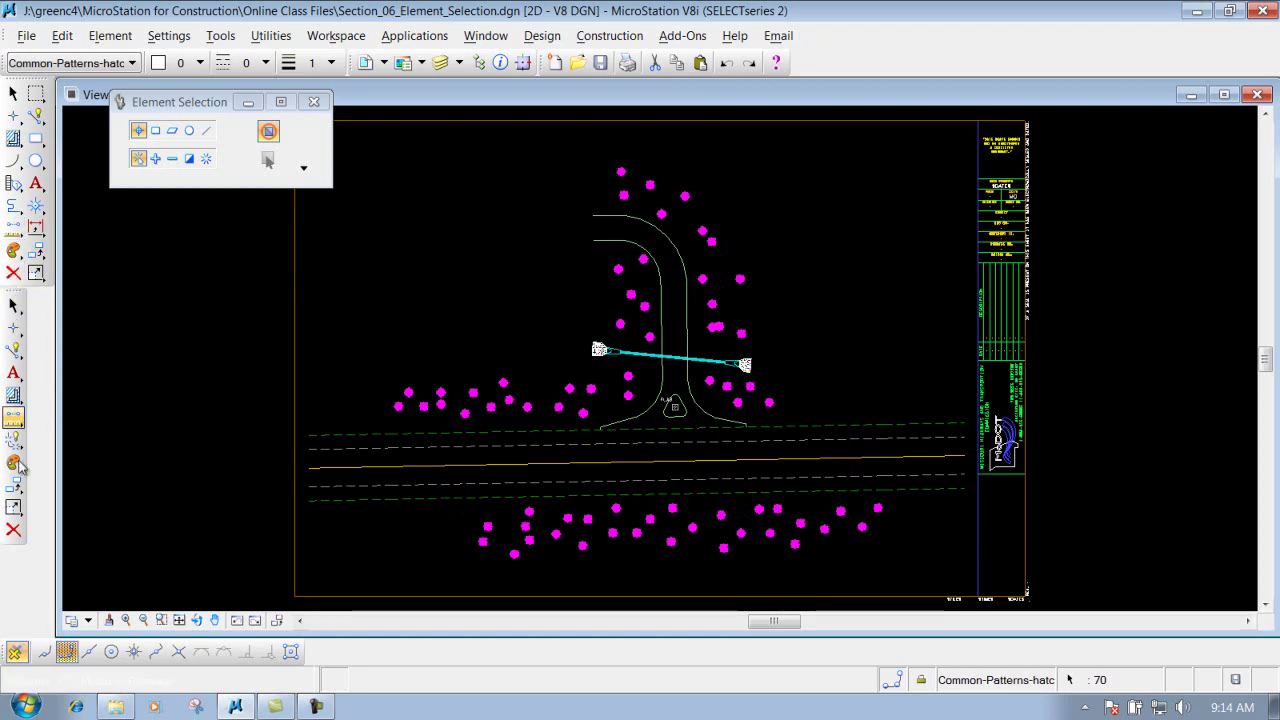